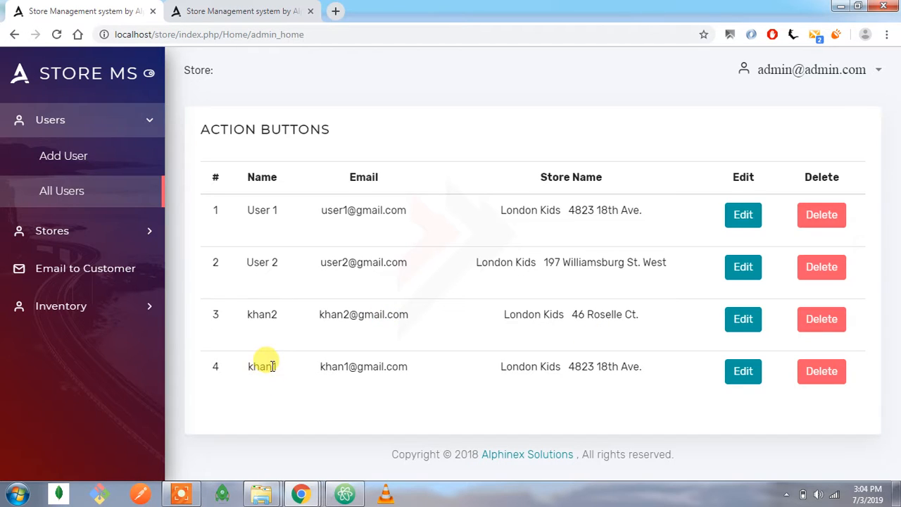
Compare the store assigned to the fourth user in the admin list with the stores shown in both store users' sessions.
double_click(573, 366)
click(574, 310)
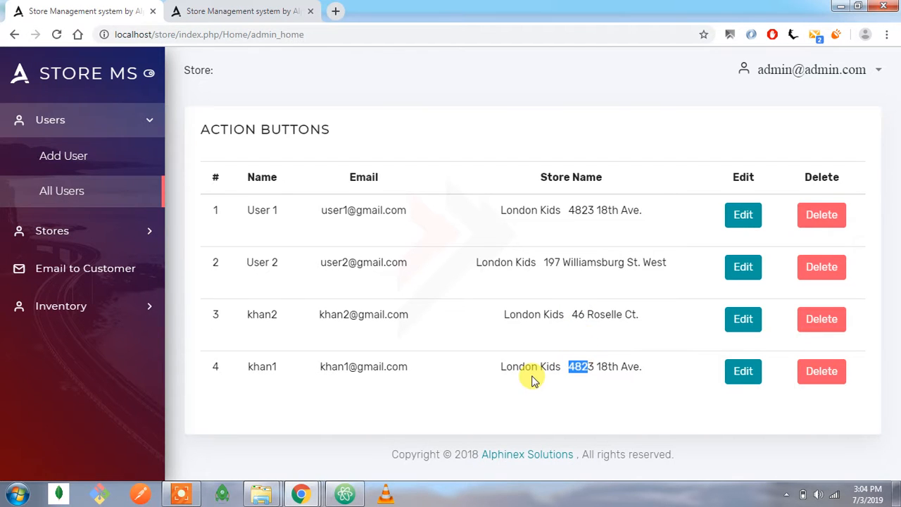
mouse_move(312, 496)
click(324, 435)
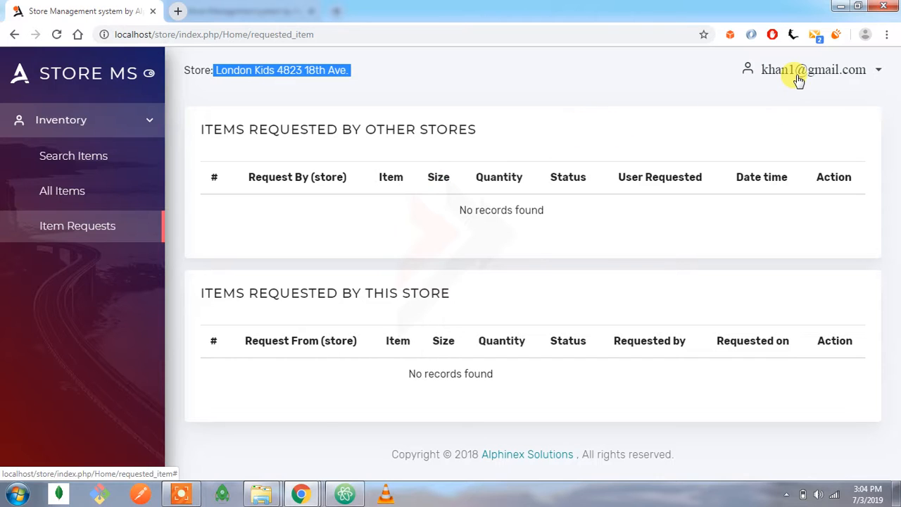
click(254, 61)
drag(189, 67, 347, 81)
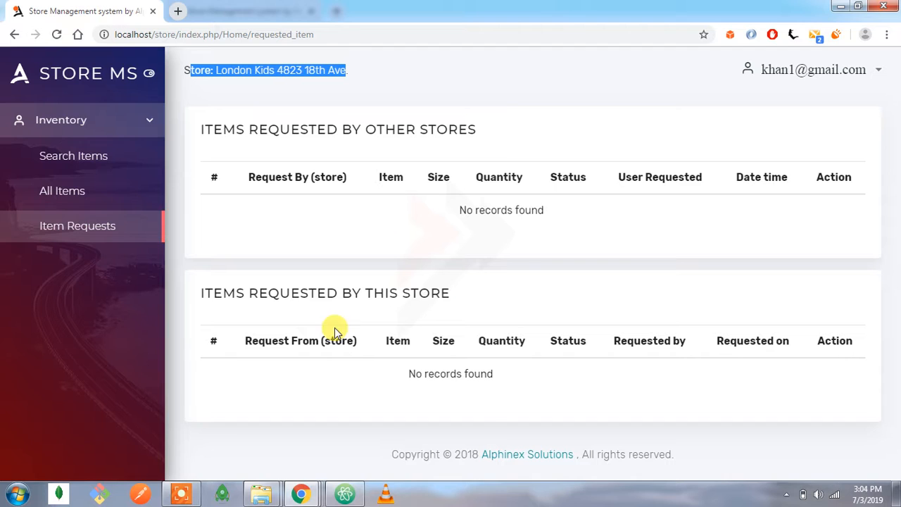
mouse_move(301, 494)
click(412, 430)
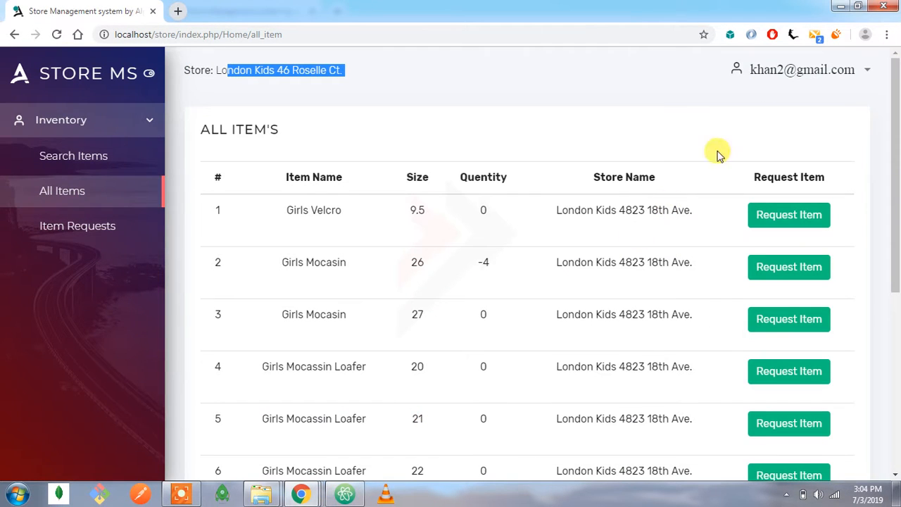
click(339, 98)
drag(201, 69, 394, 70)
click(394, 70)
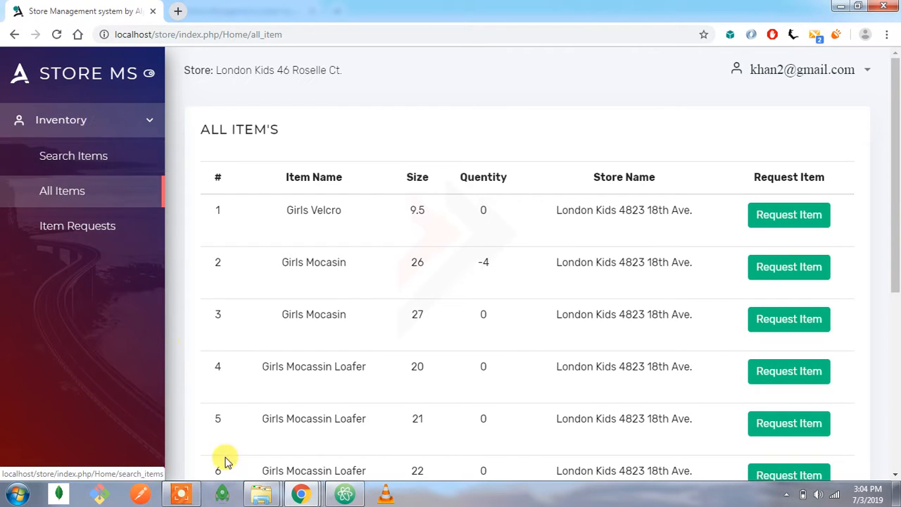
Review the admin session and both store users' sessions, and show the inventory options available to the admin.
mouse_move(299, 492)
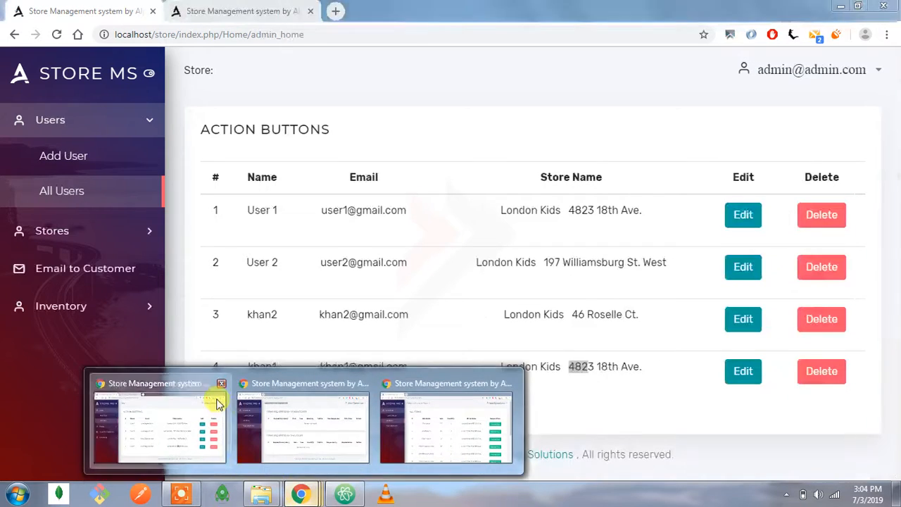
click(211, 397)
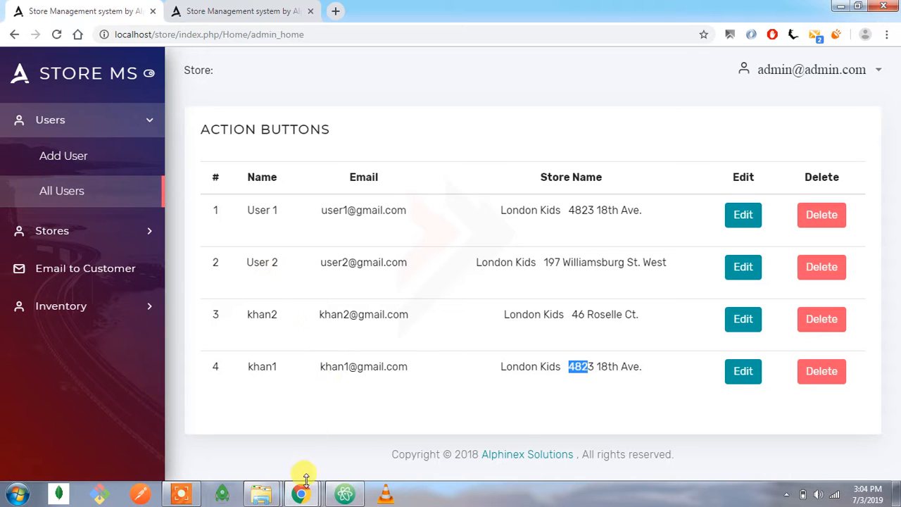
mouse_move(303, 485)
click(333, 423)
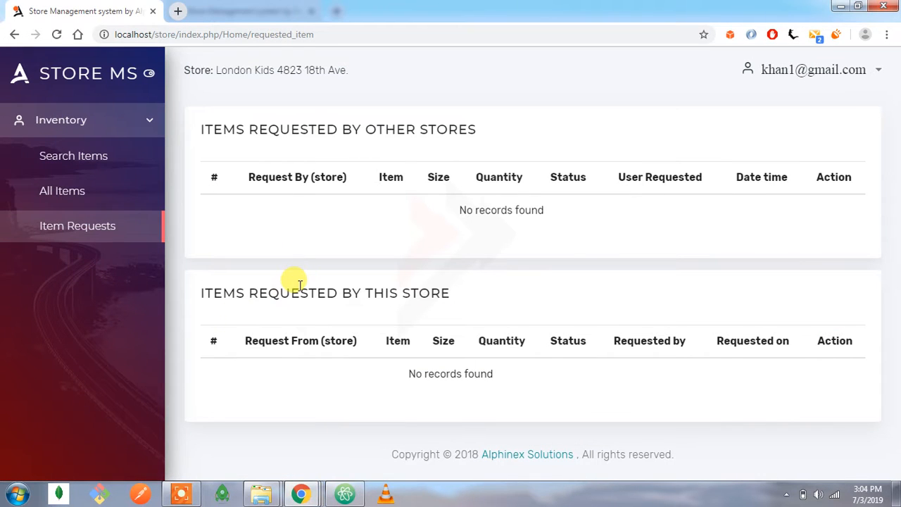
click(408, 427)
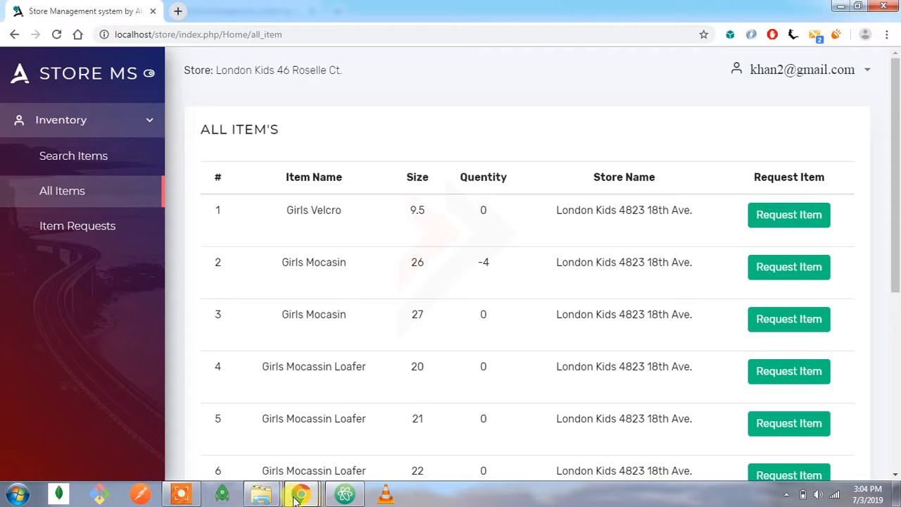
click(287, 427)
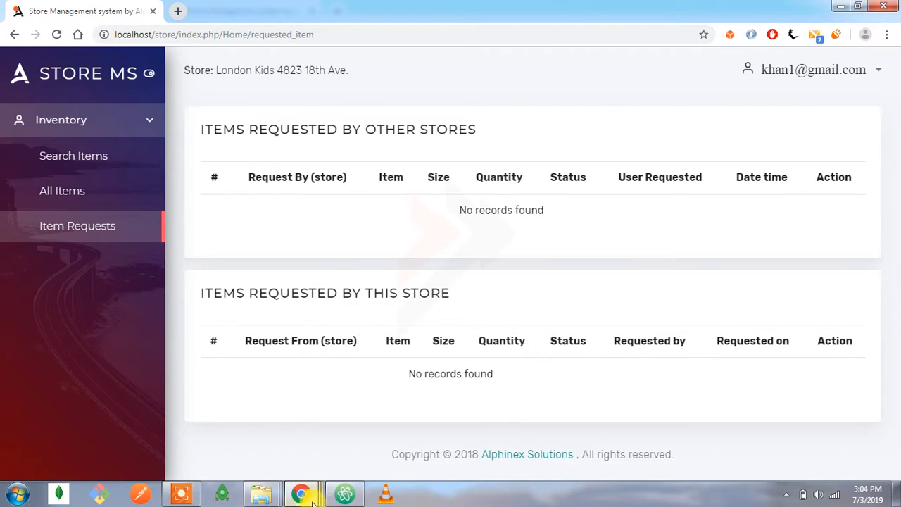
mouse_move(315, 497)
click(200, 427)
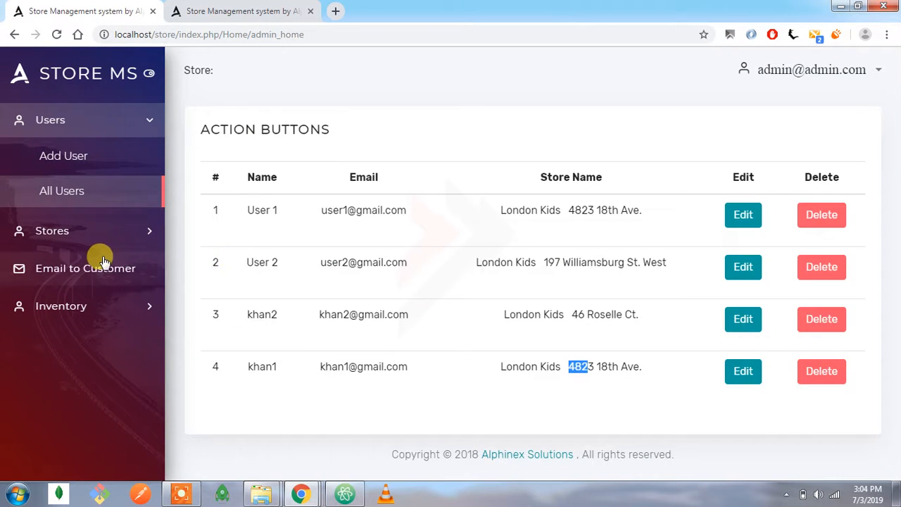
click(95, 304)
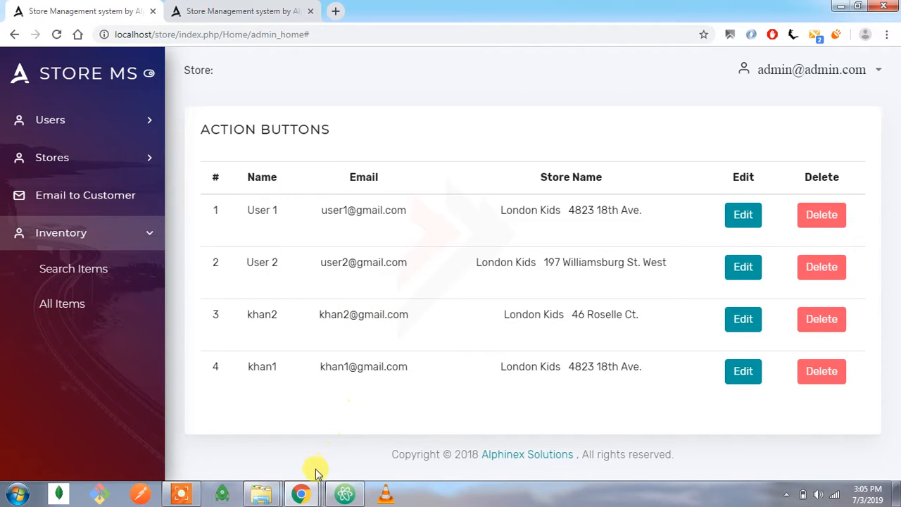
Switch to the first store user's session and open its All Items list.
mouse_move(312, 486)
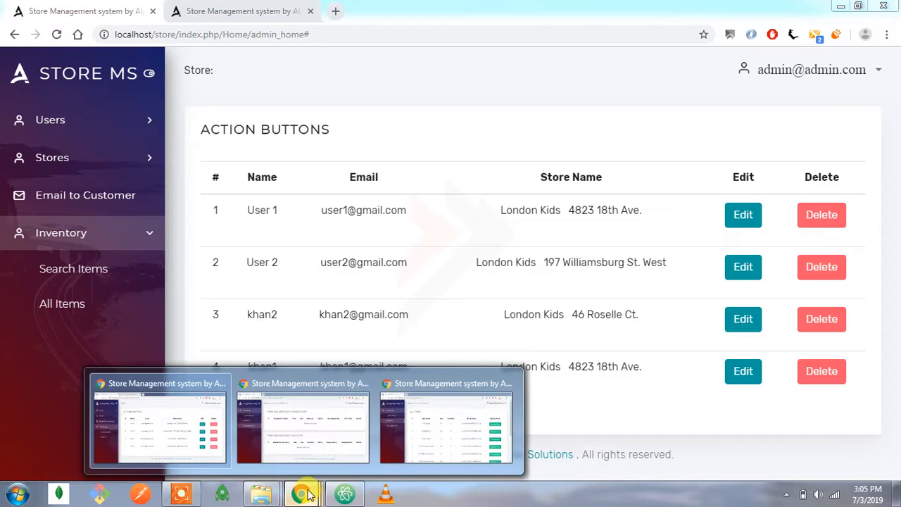
click(312, 446)
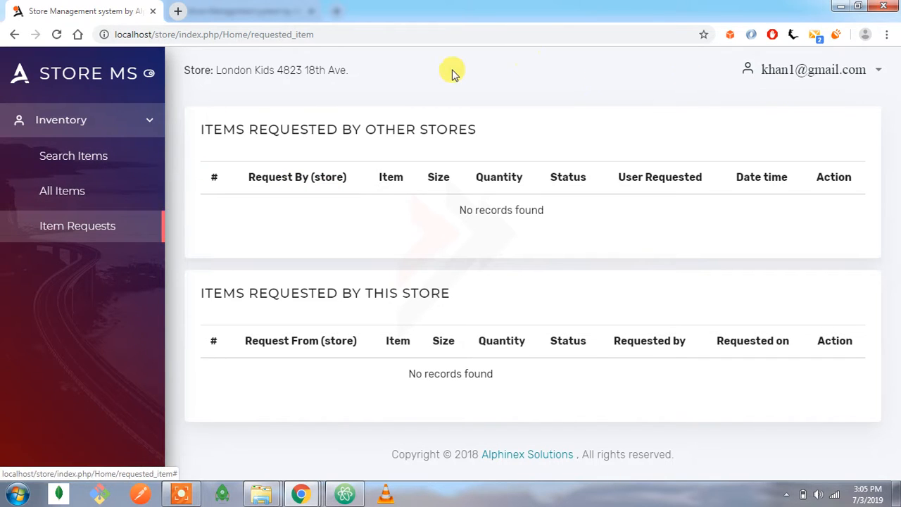
click(90, 196)
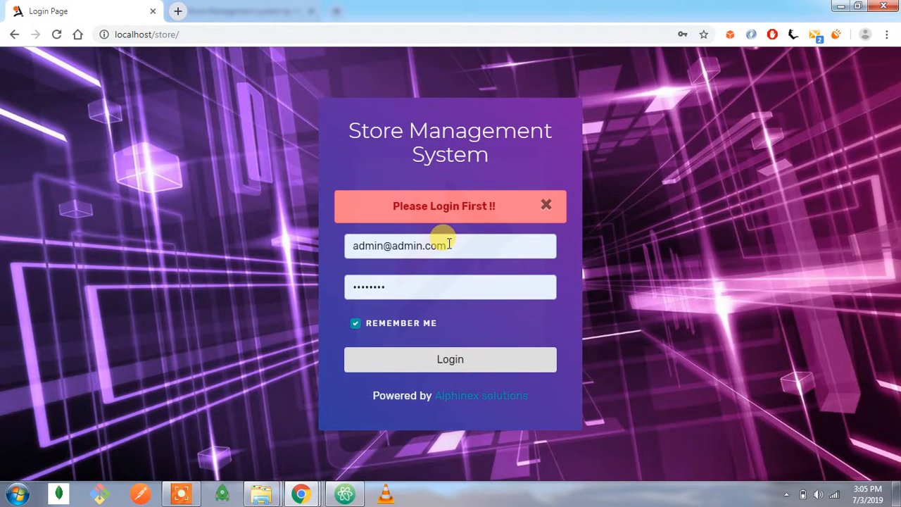
Log in as the first store user with the saved account e-mail and password.
triple_click(452, 246)
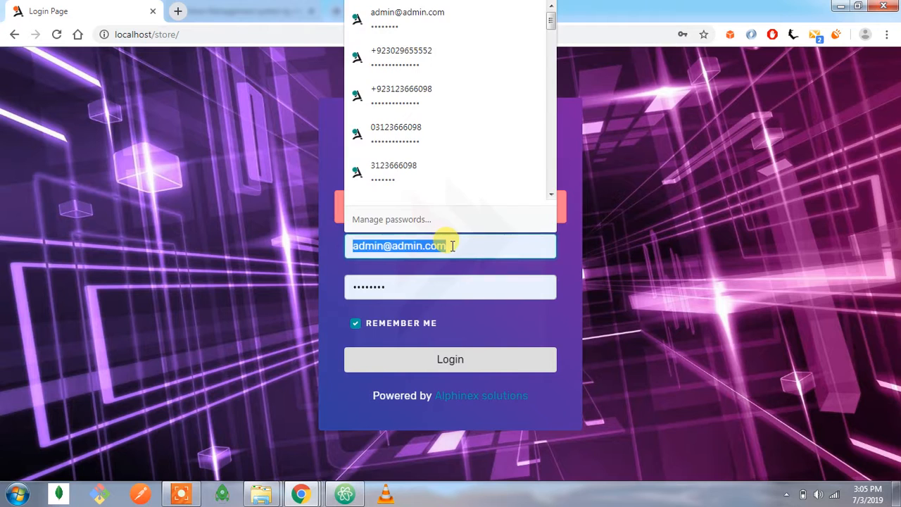
text(l)
key(BackSpace)
text(khan)
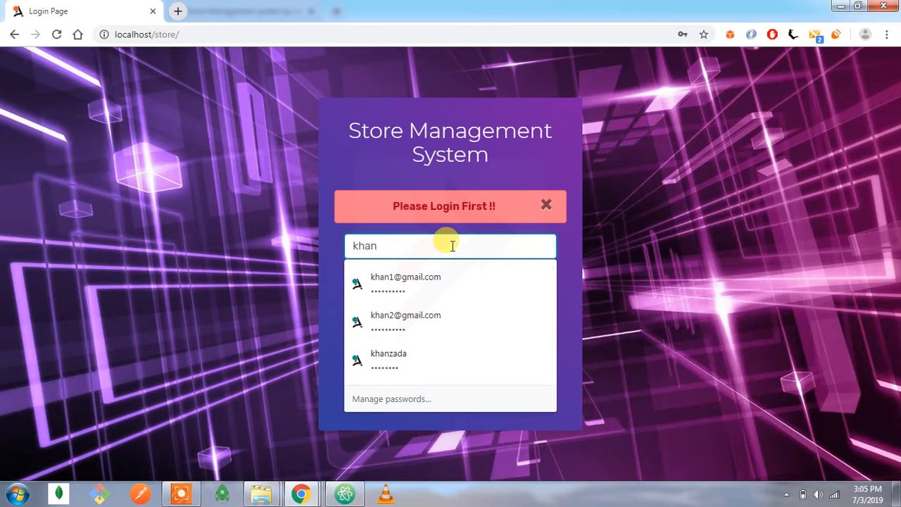
key(Down)
key(Return)
click(441, 359)
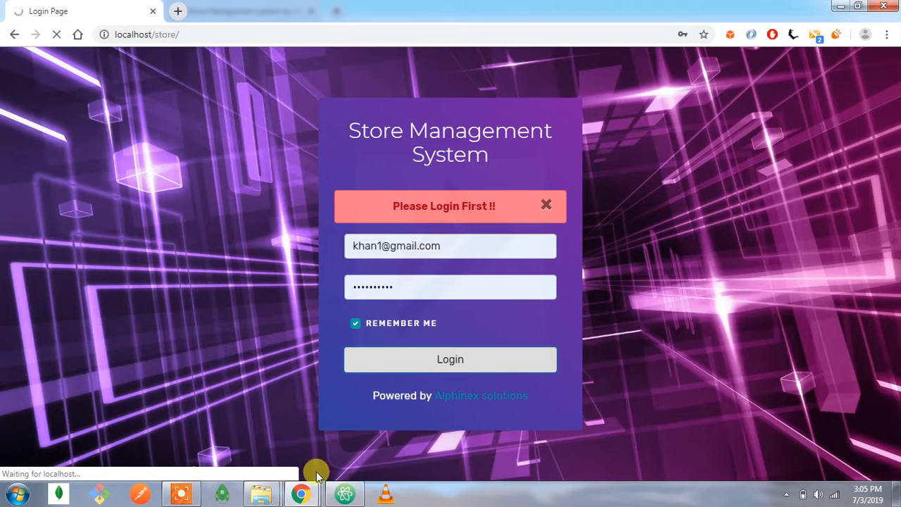
Switch to the second store user's session and log in with that user's saved account e-mail and password.
click(301, 494)
click(394, 451)
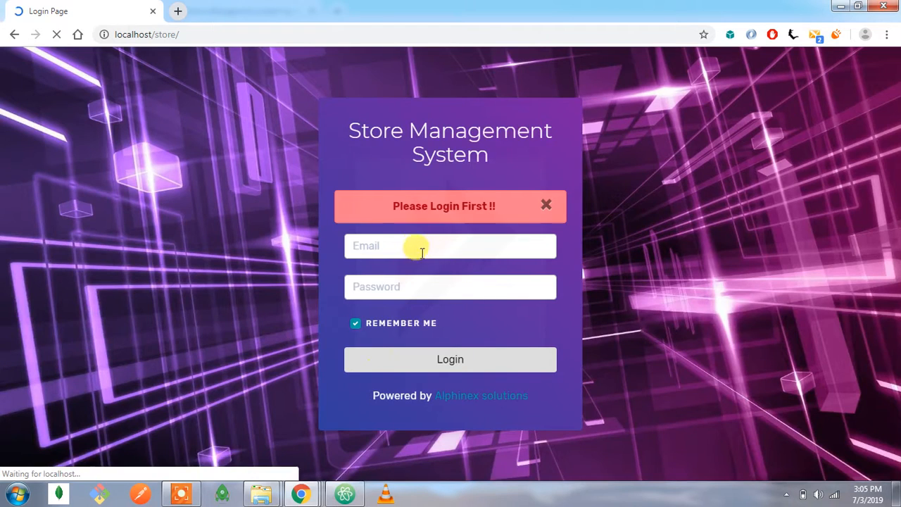
click(417, 249)
key(ctrl+a)
text(kha)
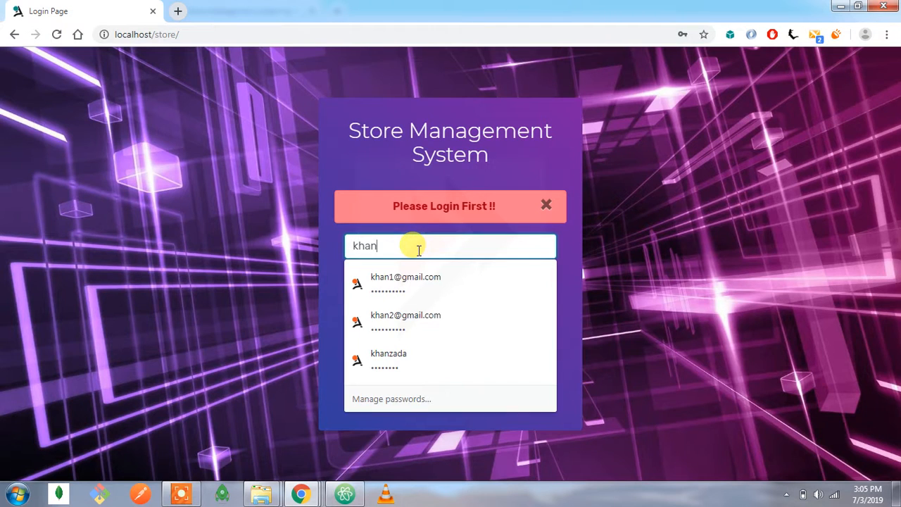
key(Down)
key(Down)
key(Return)
click(451, 368)
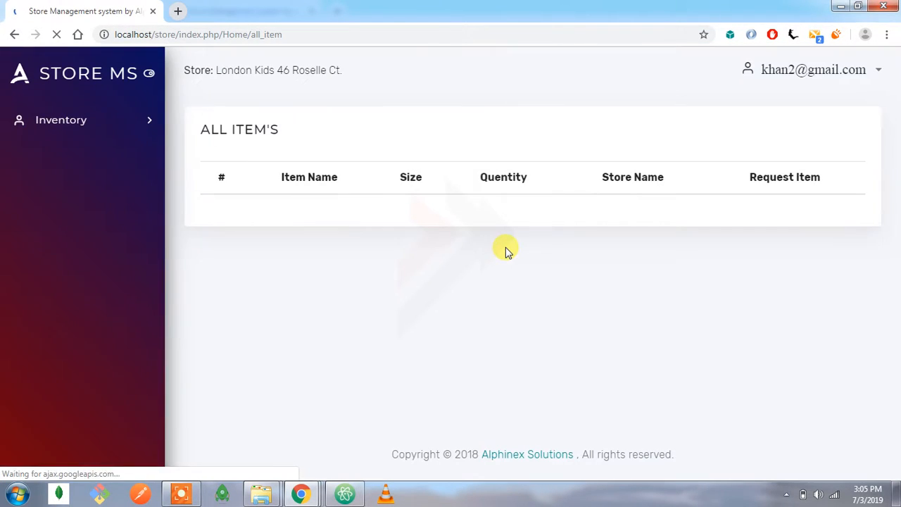
Compare the two store users' sessions and examine the store names and request options in the first user's All Items list.
key(alt+Tab)
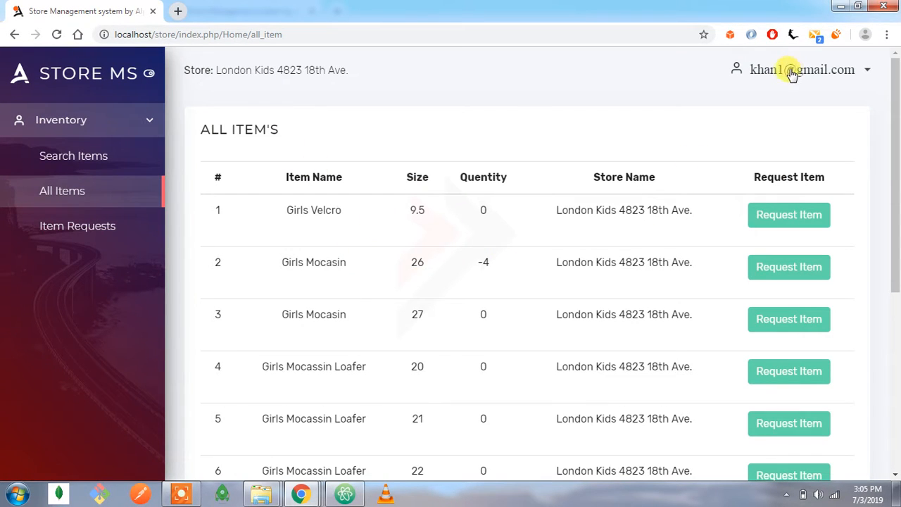
key(alt+Tab)
key(alt+Tab)
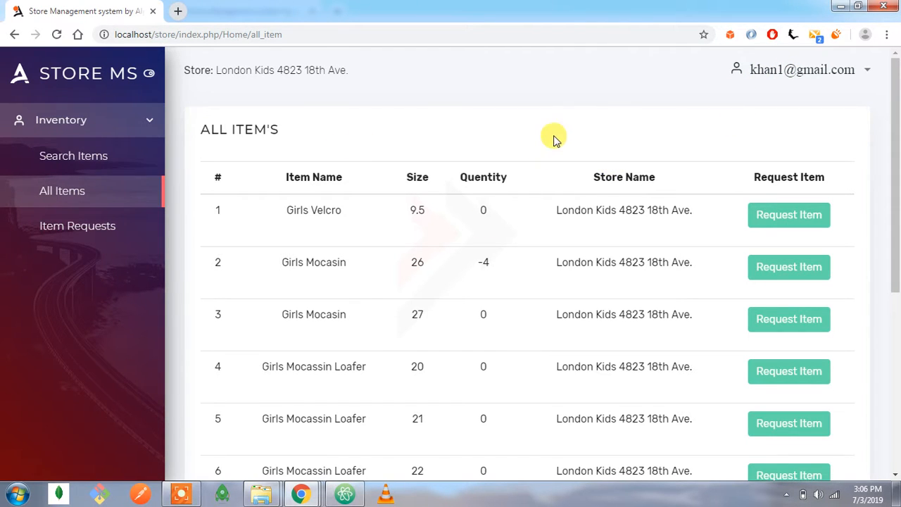
drag(234, 71, 312, 81)
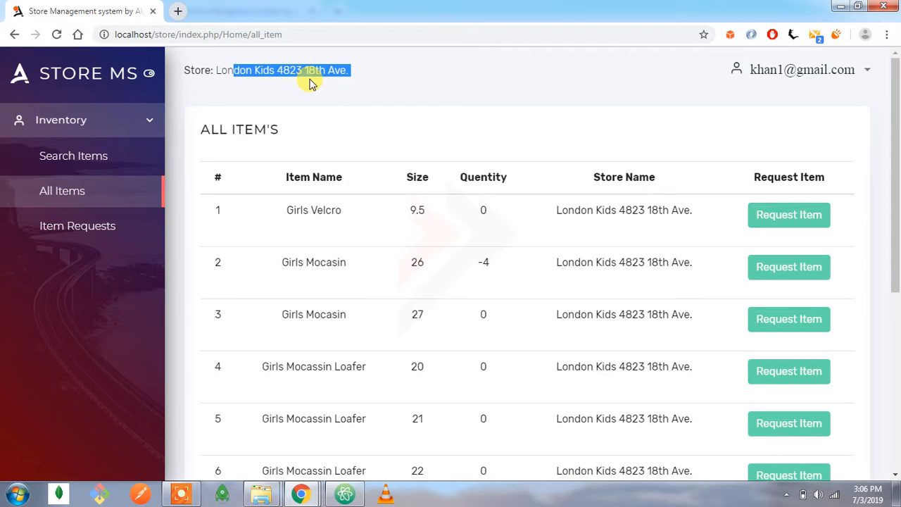
drag(602, 209, 622, 215)
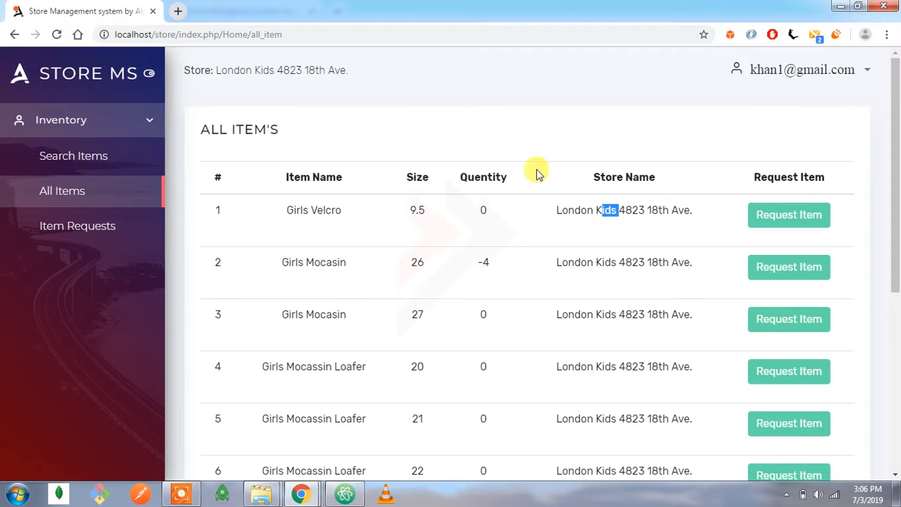
click(619, 247)
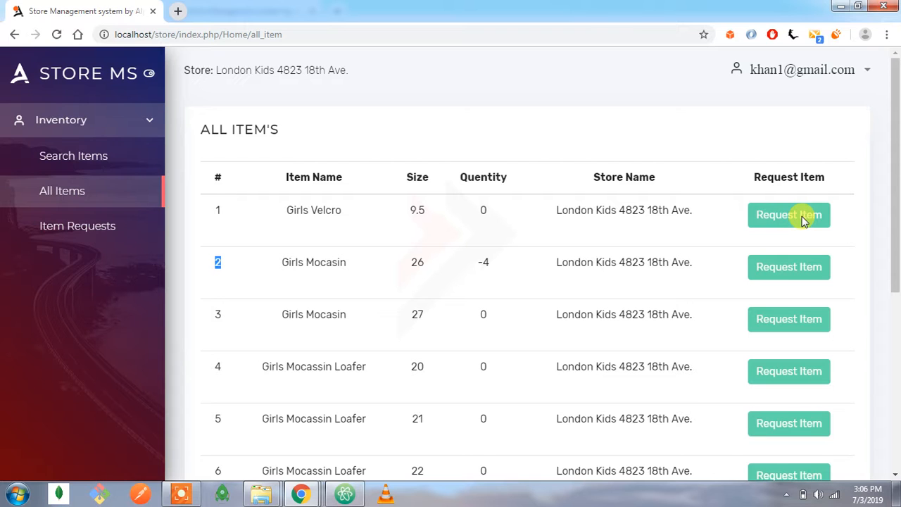
scroll(802, 218, down, 5)
scroll(803, 220, up, 5)
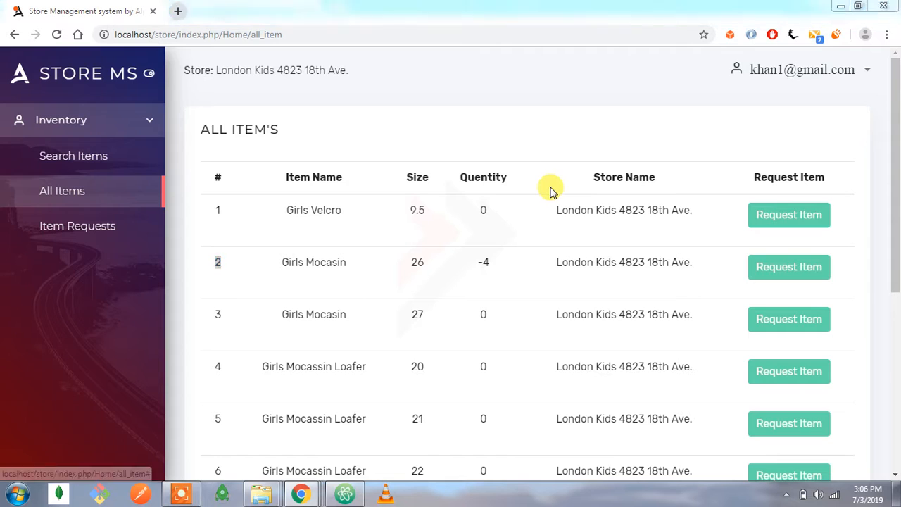
In the second store user's session, open the request form for the Girls Velcro item, size 9.5.
key(alt+Tab)
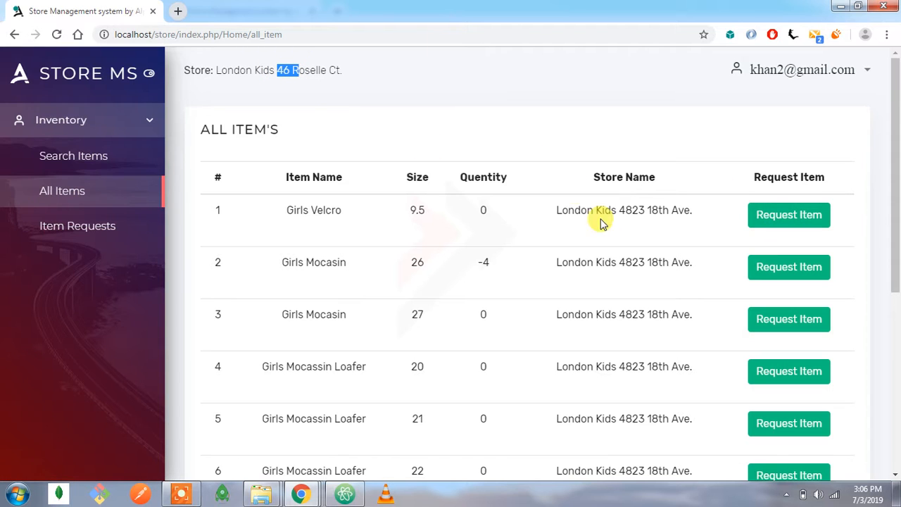
drag(580, 210, 645, 210)
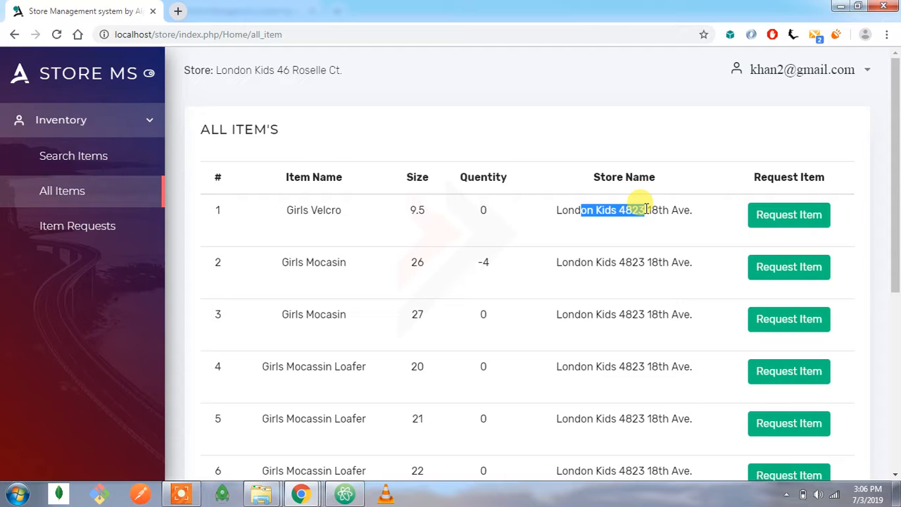
click(798, 217)
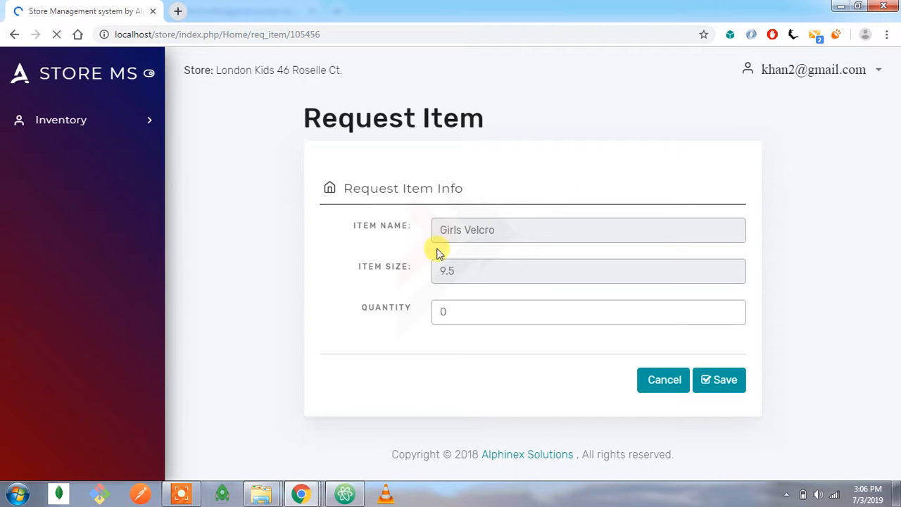
Set the requested quantity of Girls Velcro to 2, save the request, and review both item request lists.
drag(503, 238, 434, 231)
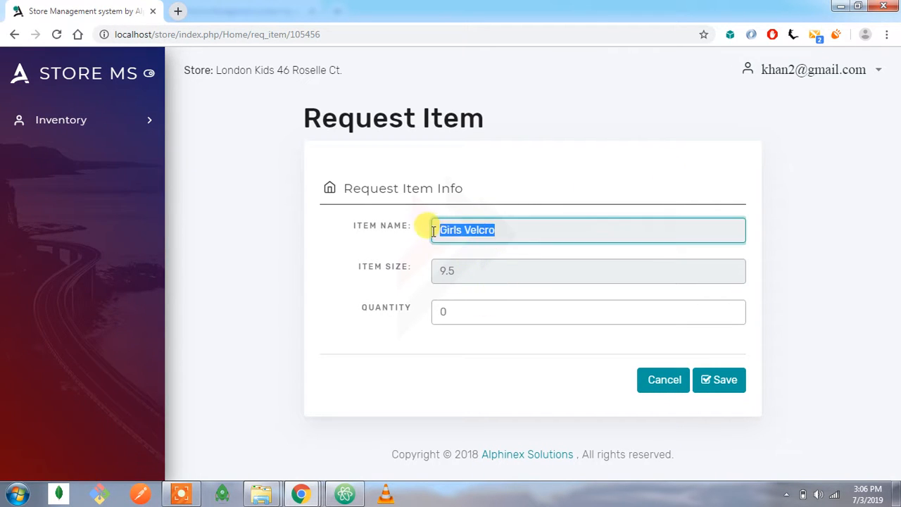
drag(454, 267, 430, 272)
drag(460, 311, 428, 319)
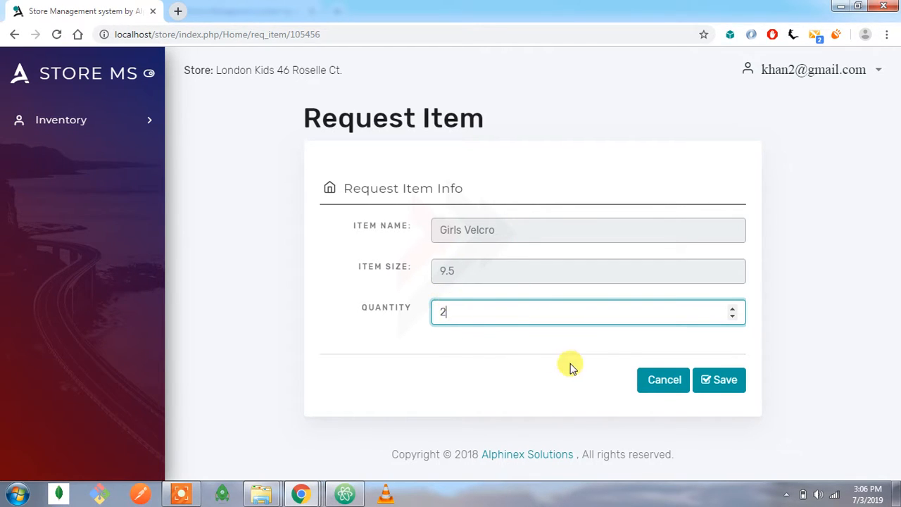
click(718, 380)
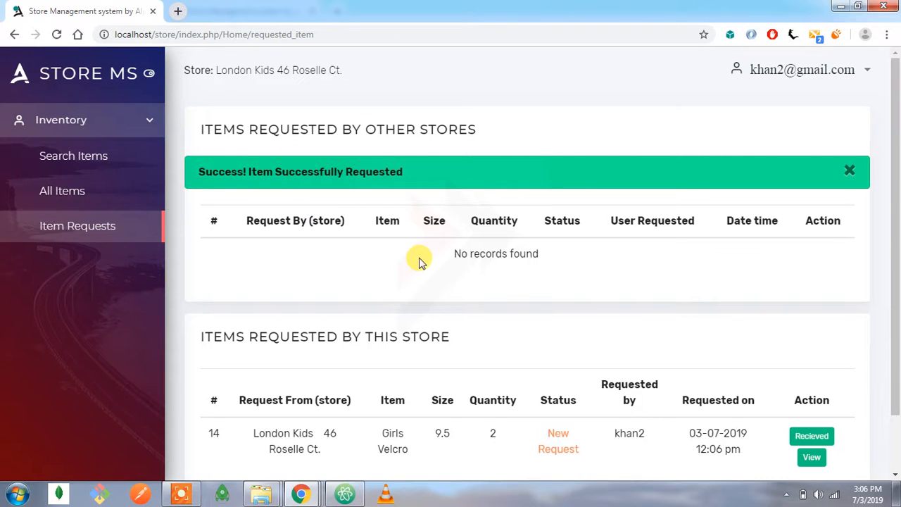
scroll(396, 300, down, 1)
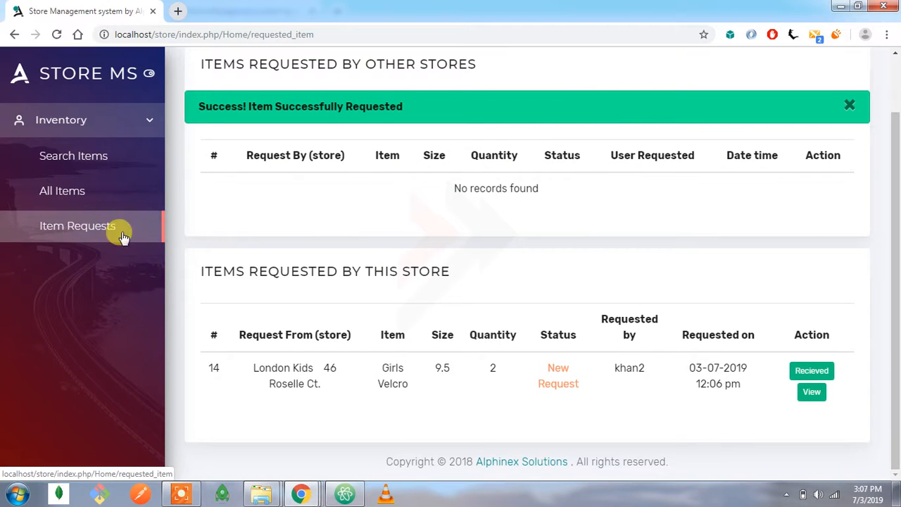
scroll(210, 164, up, 1)
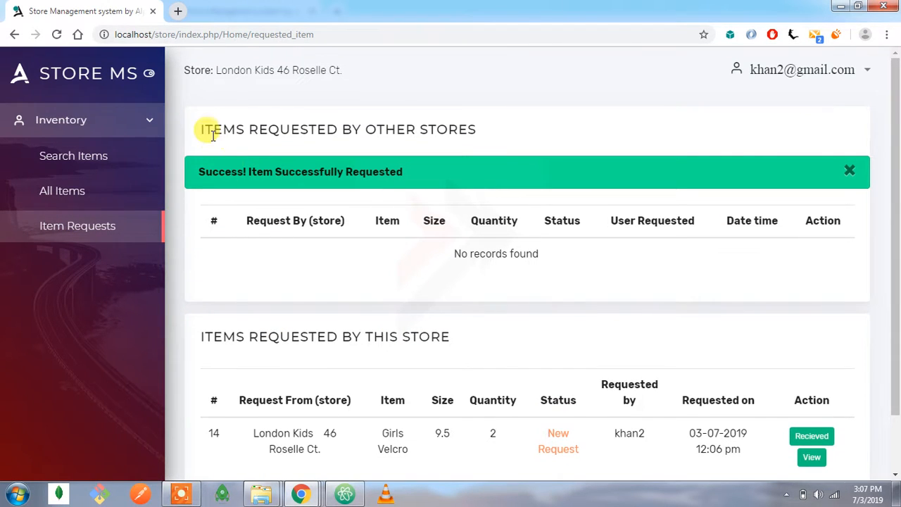
Reload the second store user's item requests and examine the store name, both request lists and the Girls Velcro request's status.
click(58, 35)
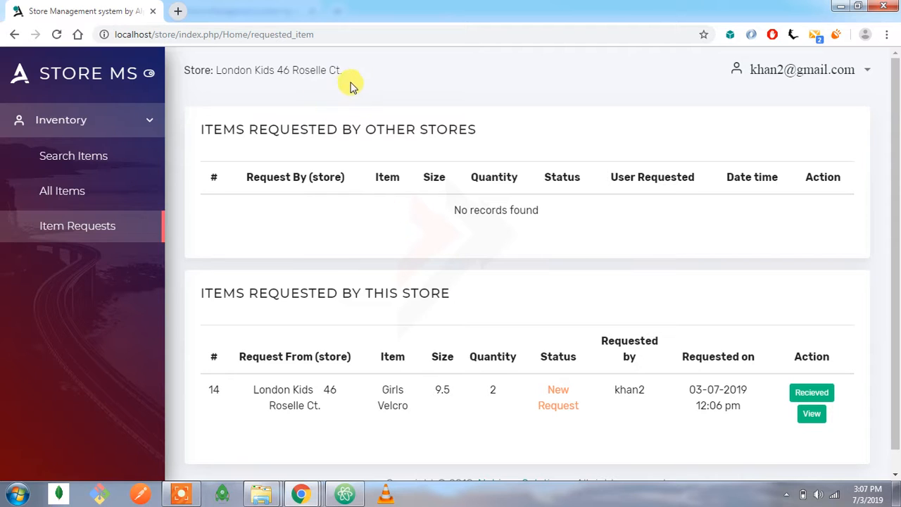
drag(345, 73, 228, 69)
drag(214, 293, 411, 315)
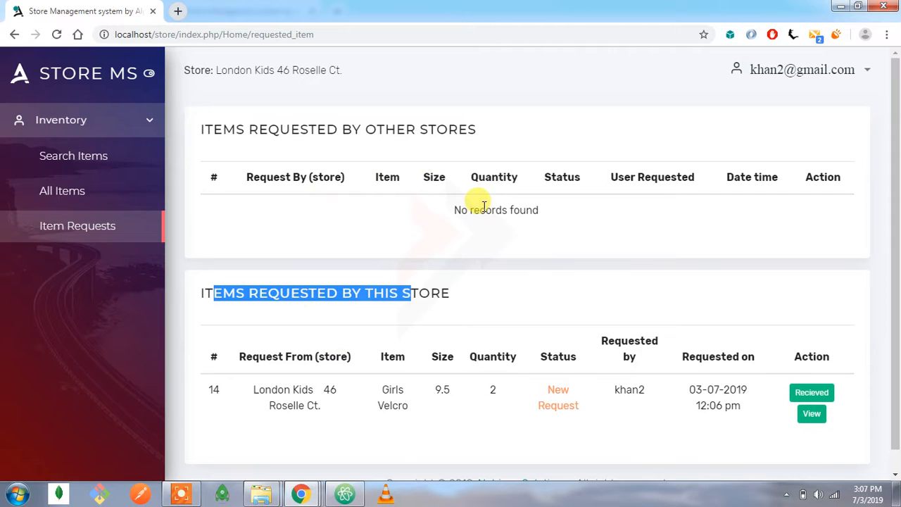
drag(345, 70, 208, 70)
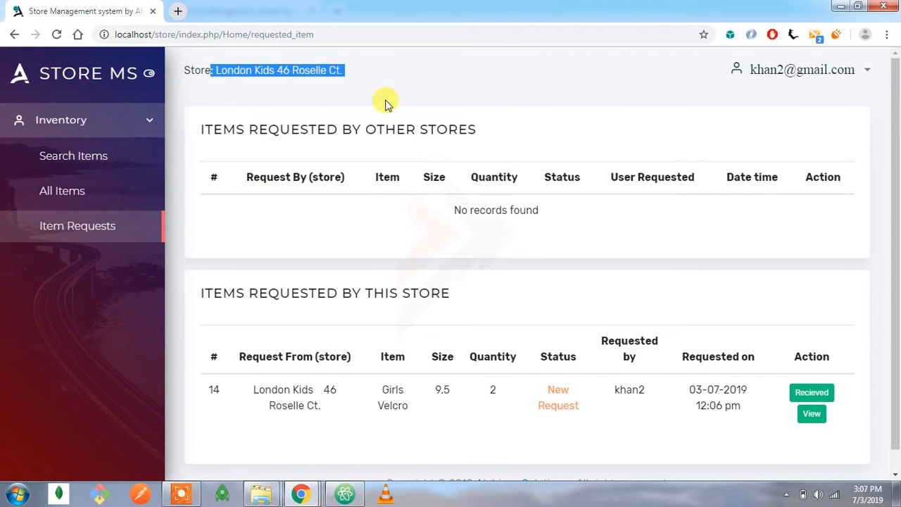
click(464, 400)
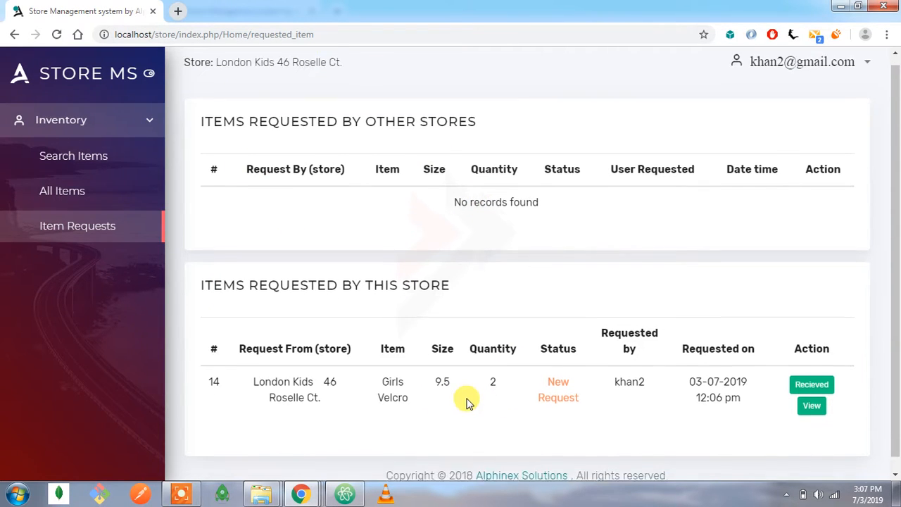
scroll(466, 401, down, 1)
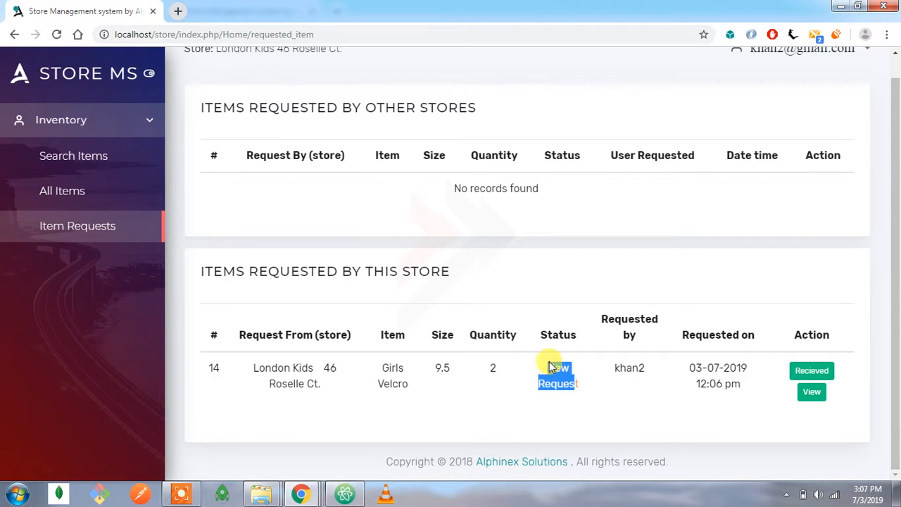
click(533, 380)
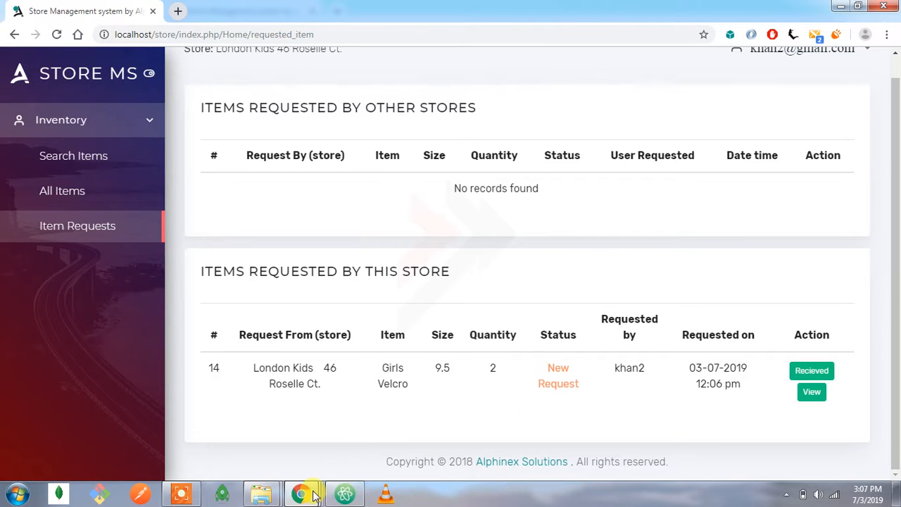
Compare the store listed on the Girls Velcro request with the store names in the first and second users' sessions.
mouse_move(314, 498)
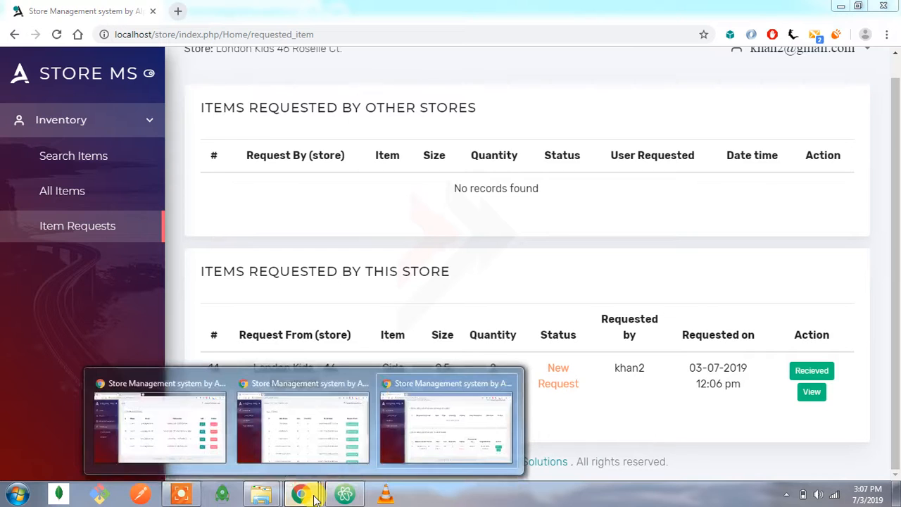
click(419, 437)
drag(321, 384, 284, 368)
mouse_move(302, 496)
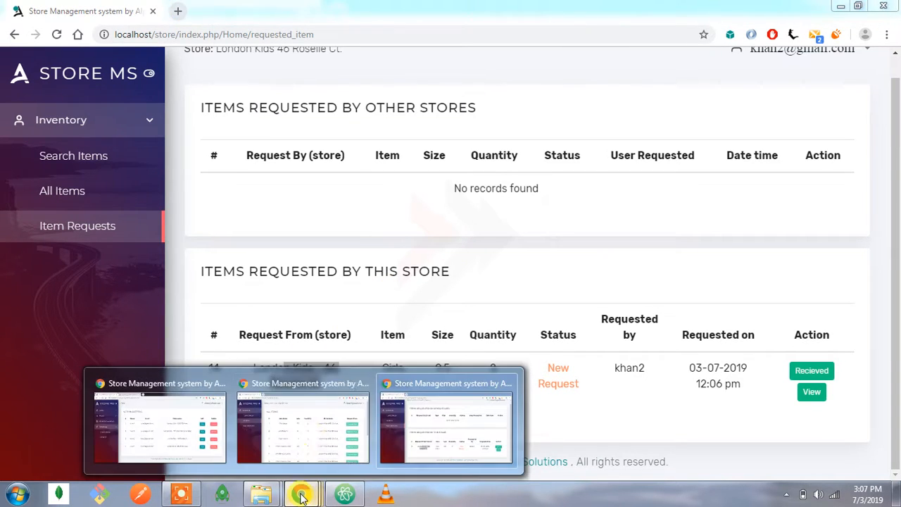
click(314, 422)
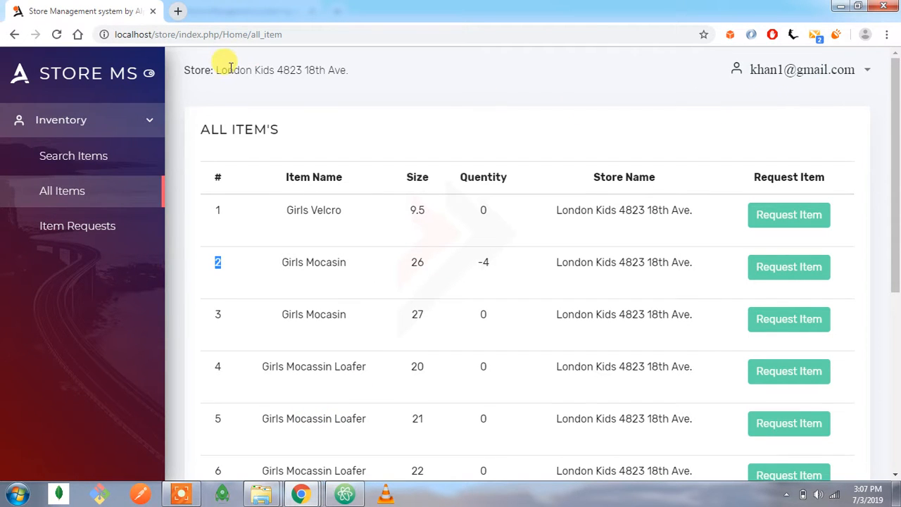
drag(227, 70, 269, 69)
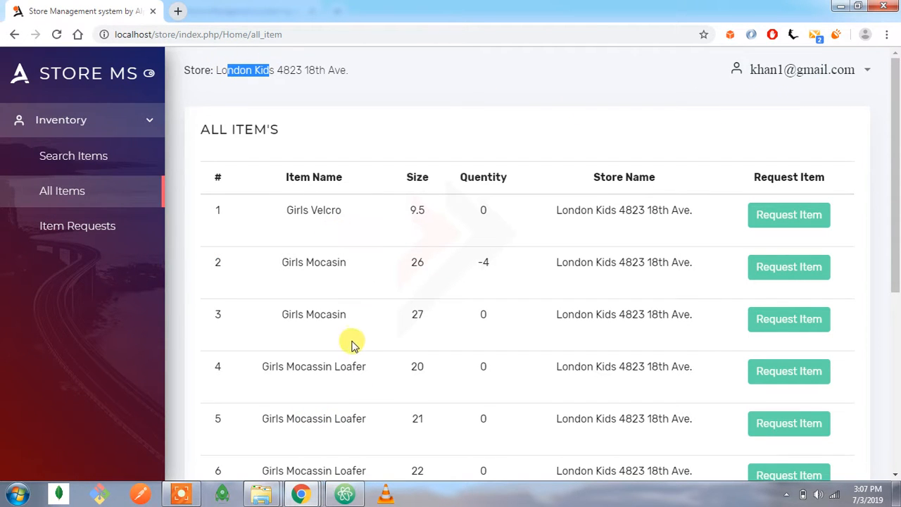
mouse_move(310, 495)
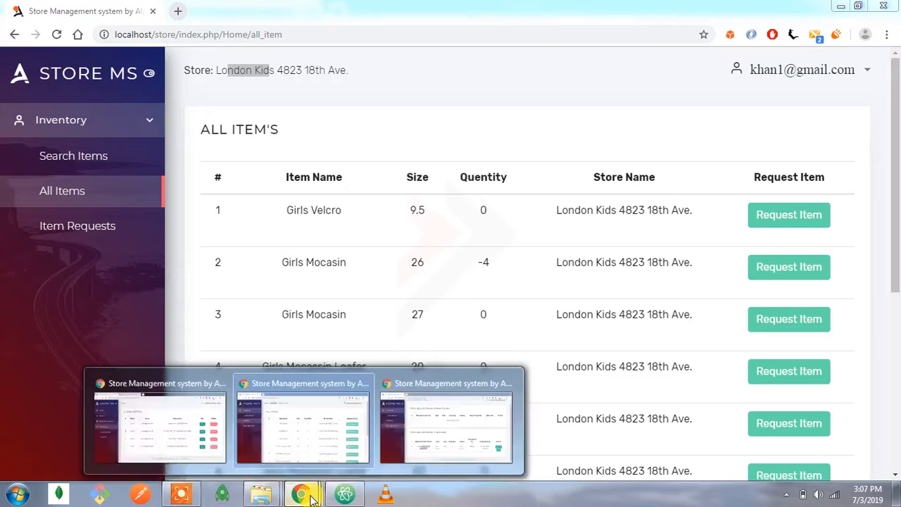
click(430, 437)
click(355, 330)
scroll(355, 329, up, 1)
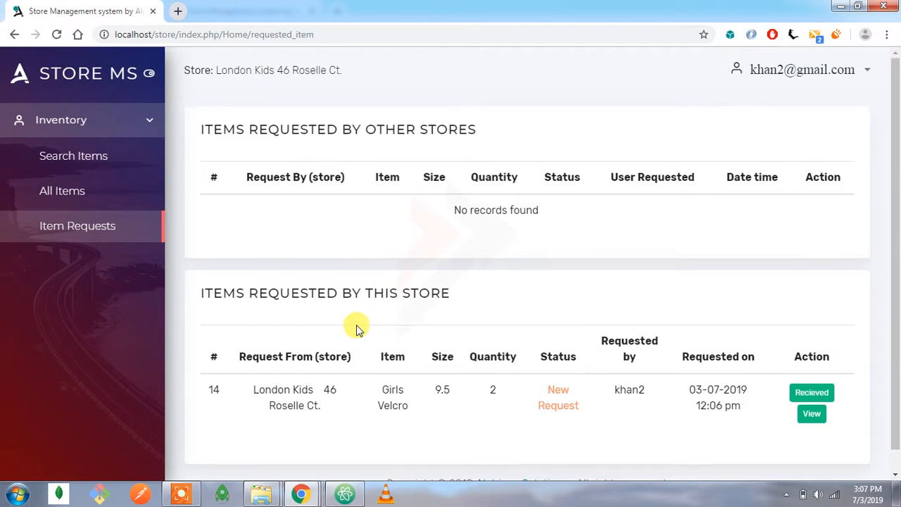
Switch to the first store user's session, refresh it, and open its Item Requests page.
mouse_move(301, 495)
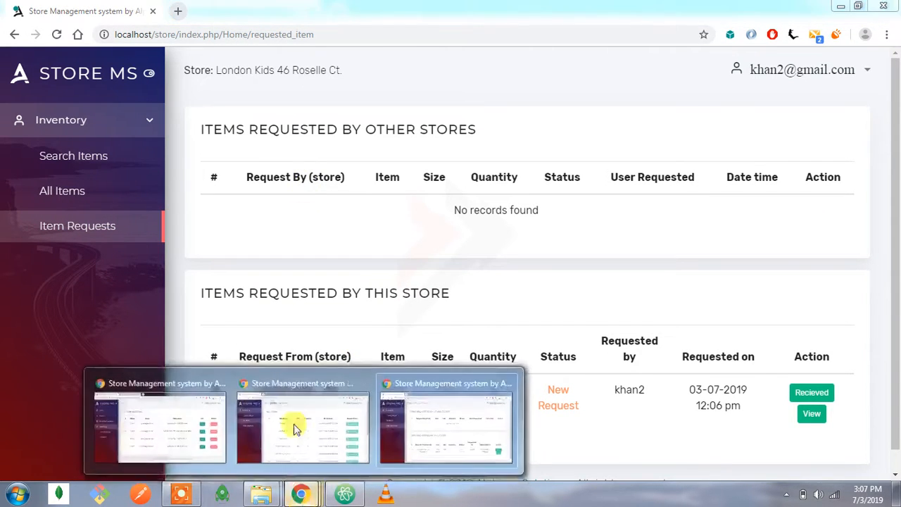
click(290, 419)
click(56, 33)
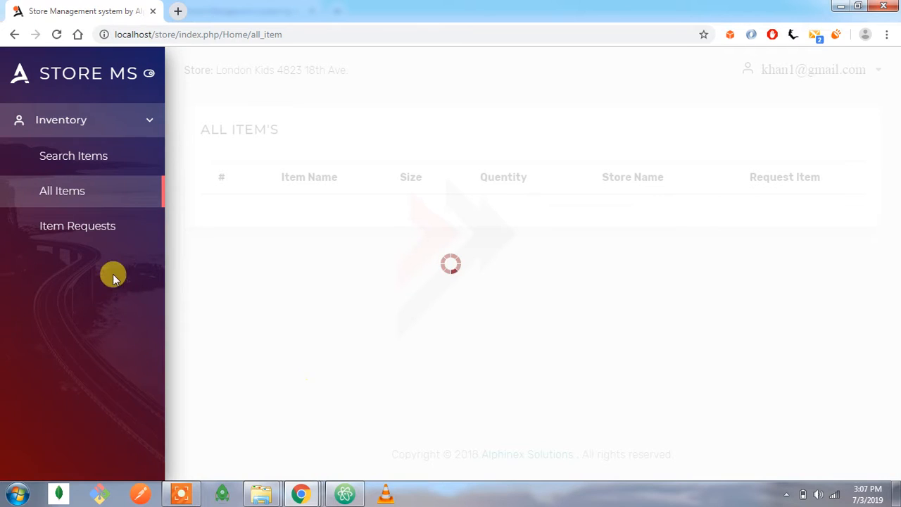
click(105, 232)
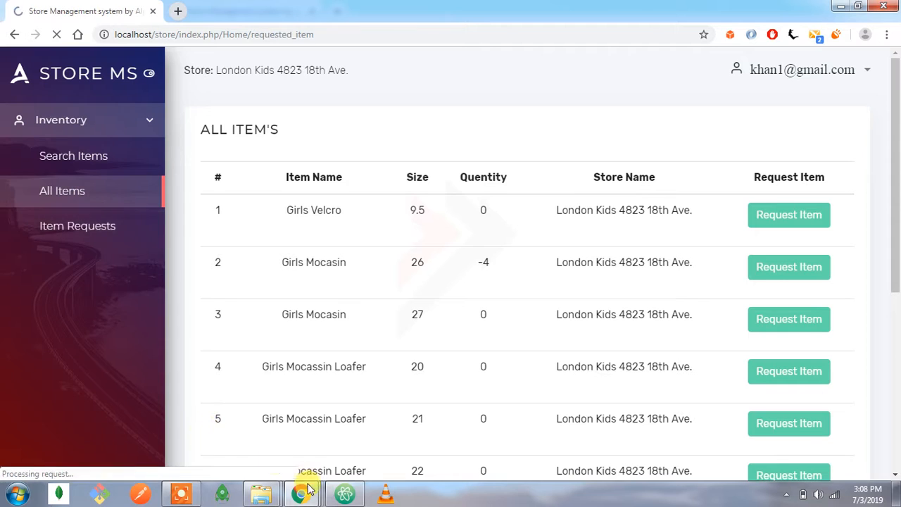
In the second store user's session, examine the Girls Velcro request's source store, quantity, and request date and time.
mouse_move(308, 497)
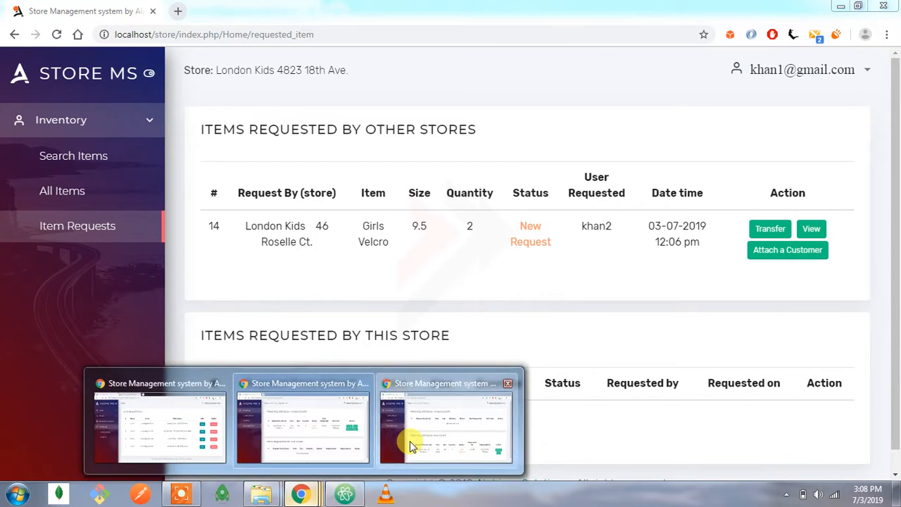
click(411, 445)
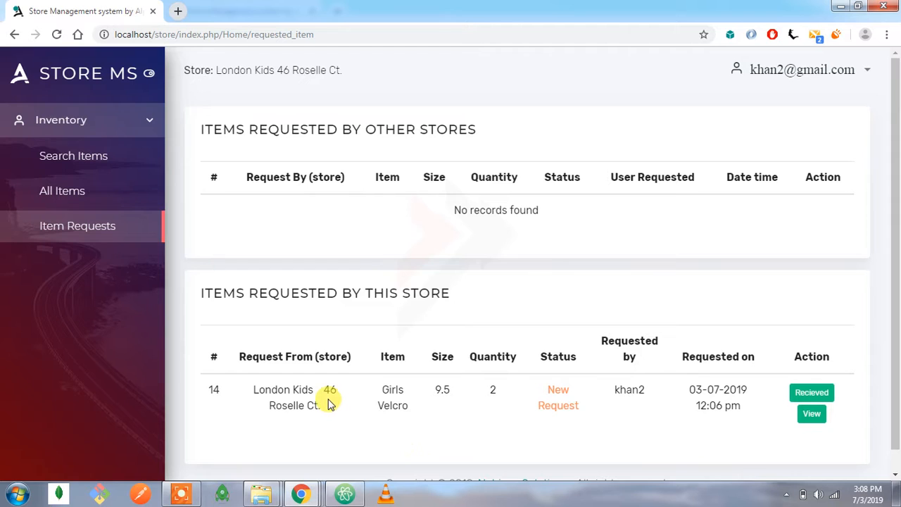
drag(325, 410, 272, 389)
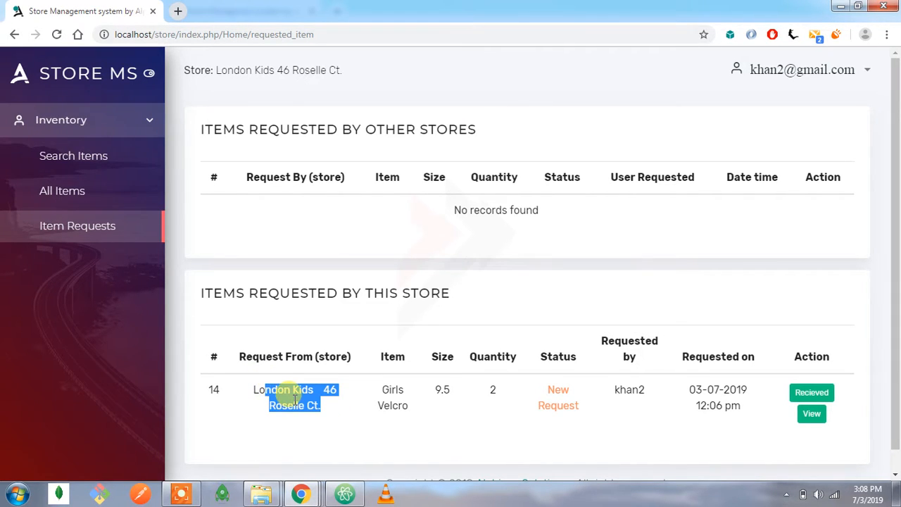
click(267, 389)
drag(292, 356, 321, 408)
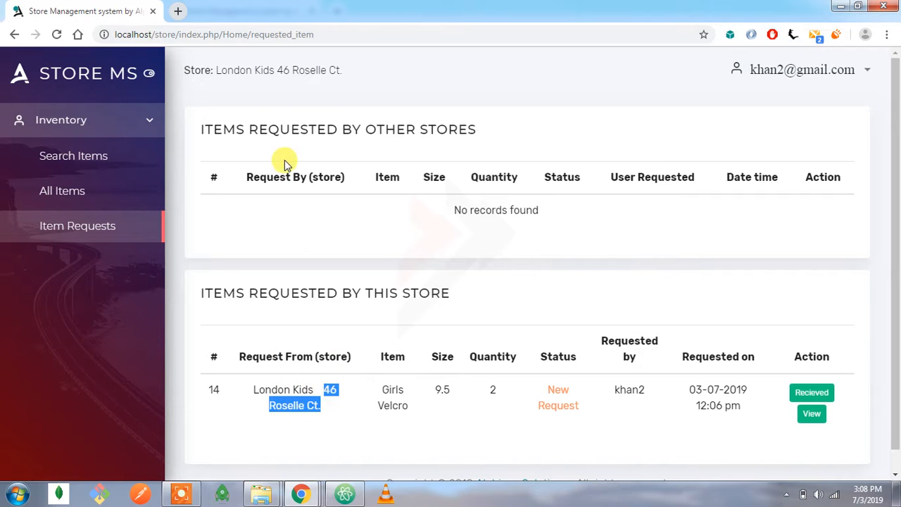
drag(343, 70, 317, 66)
click(260, 61)
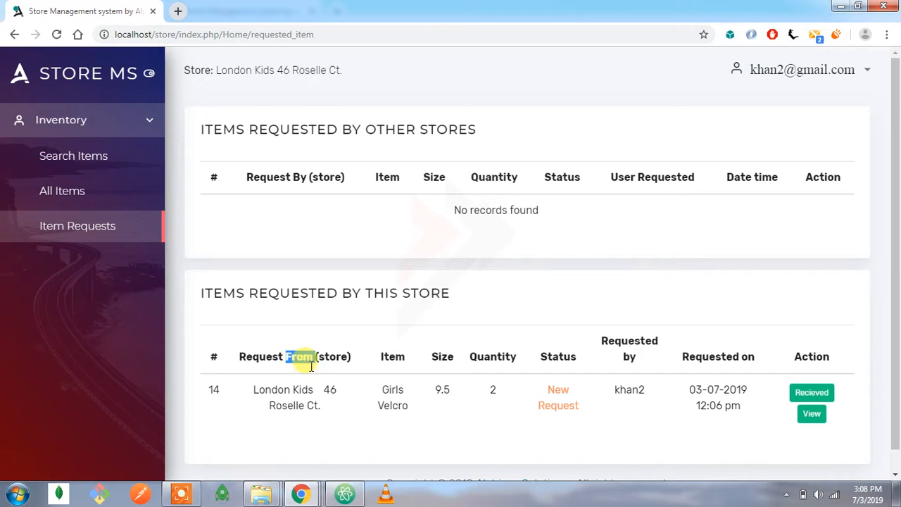
drag(322, 407, 264, 391)
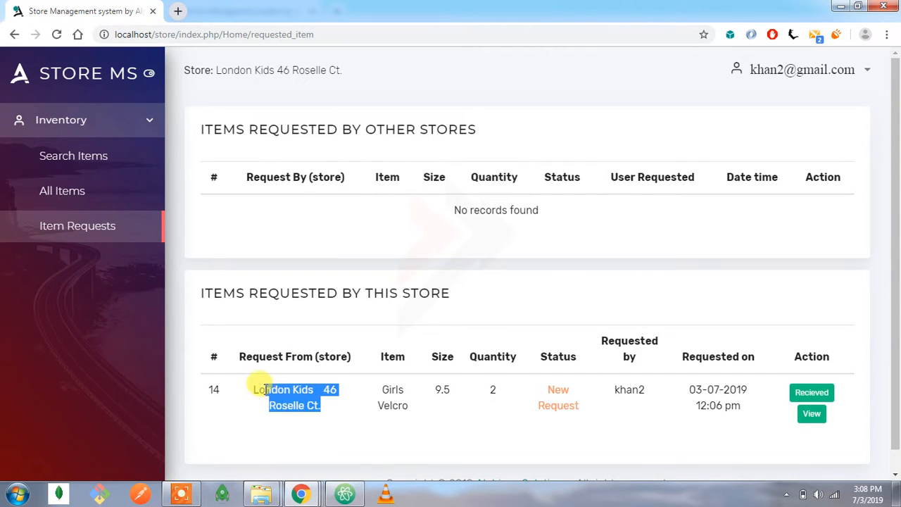
drag(400, 391, 233, 377)
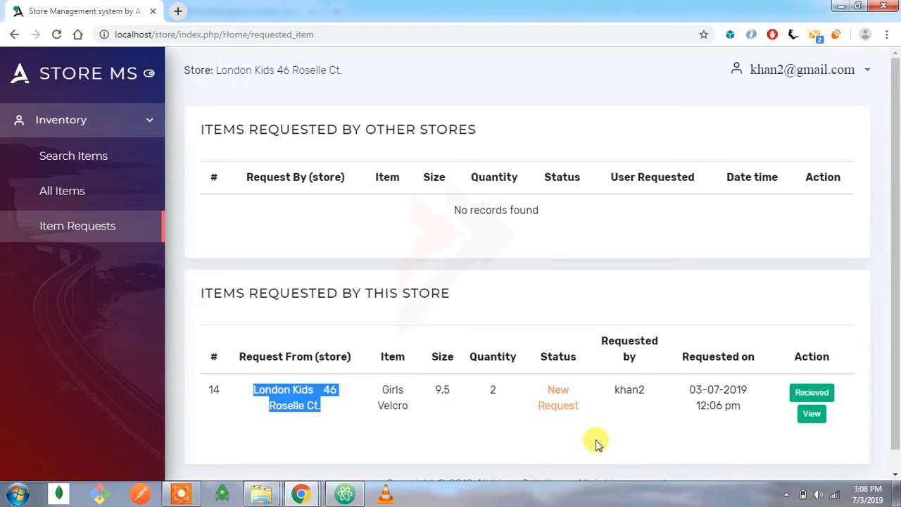
double_click(492, 389)
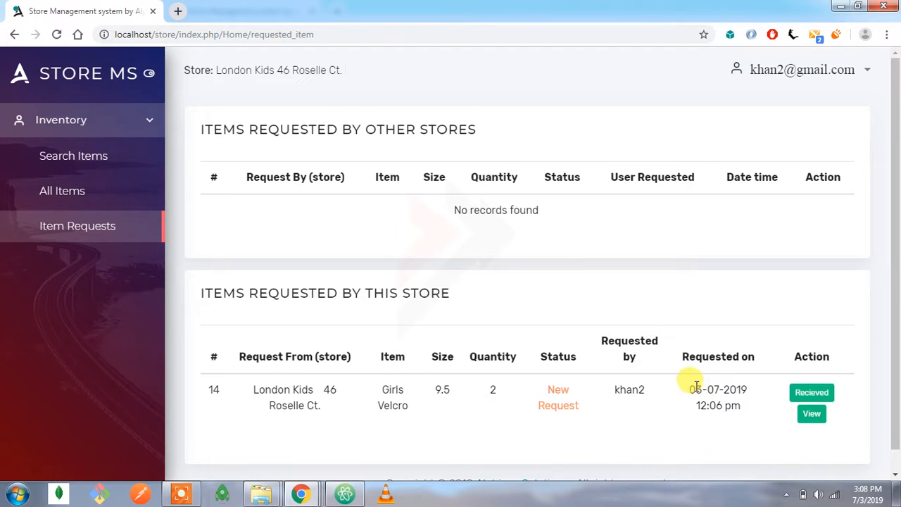
drag(707, 385, 706, 405)
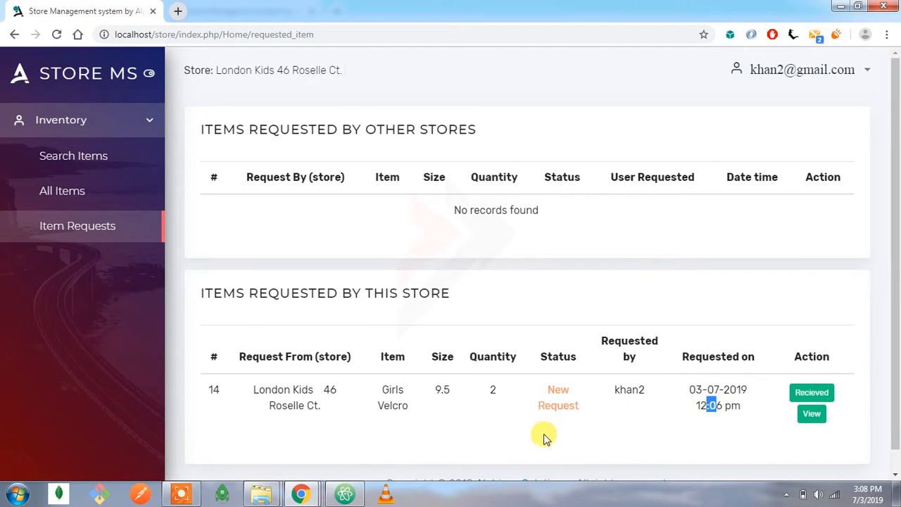
Return to the first store user's session and examine its store name and the incoming Girls Velcro request's status.
mouse_move(301, 493)
click(336, 421)
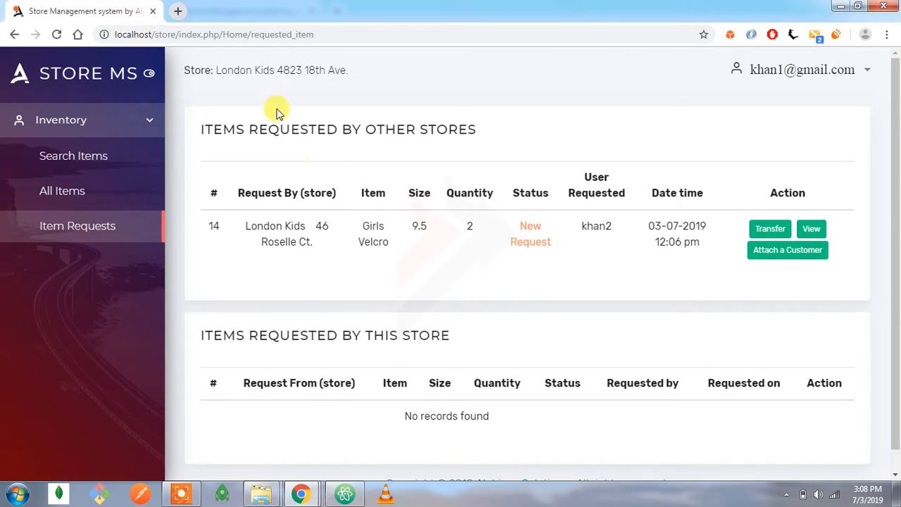
drag(246, 68, 345, 134)
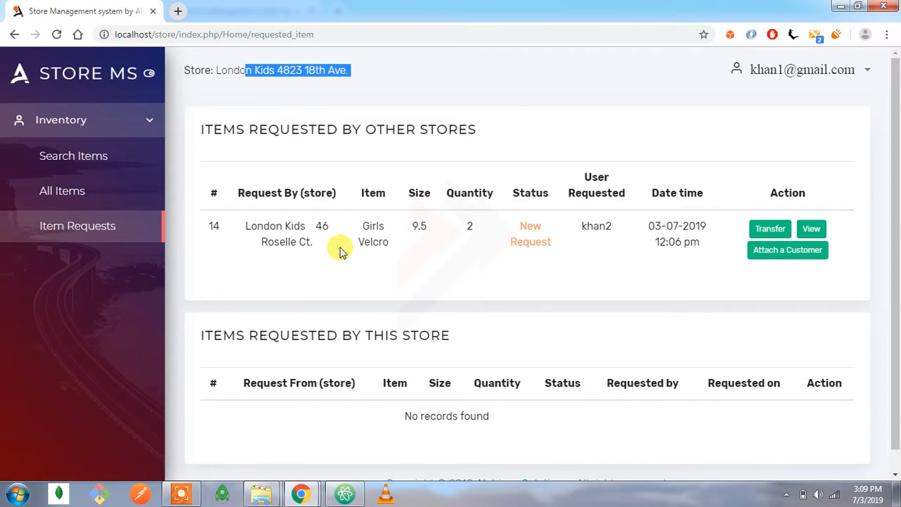
drag(524, 222, 536, 240)
click(536, 246)
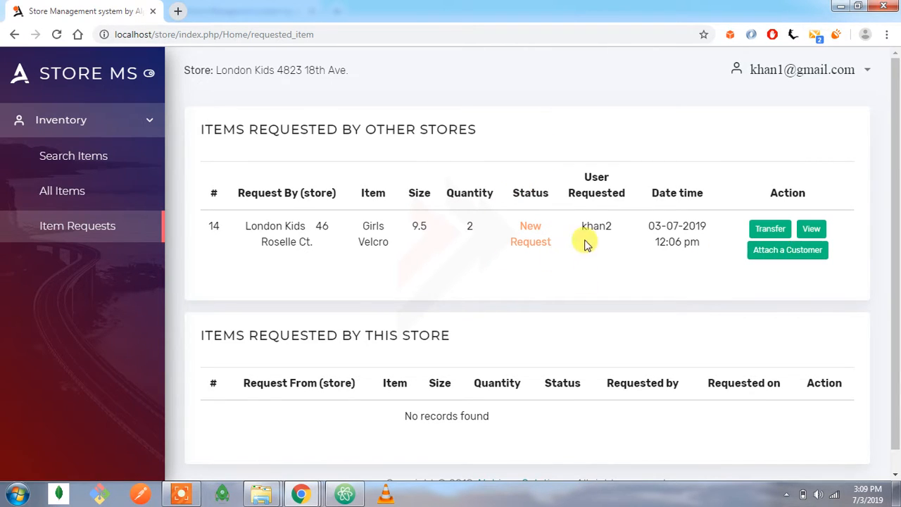
Attach a customer from the customer list to the incoming Girls Velcro request.
click(774, 251)
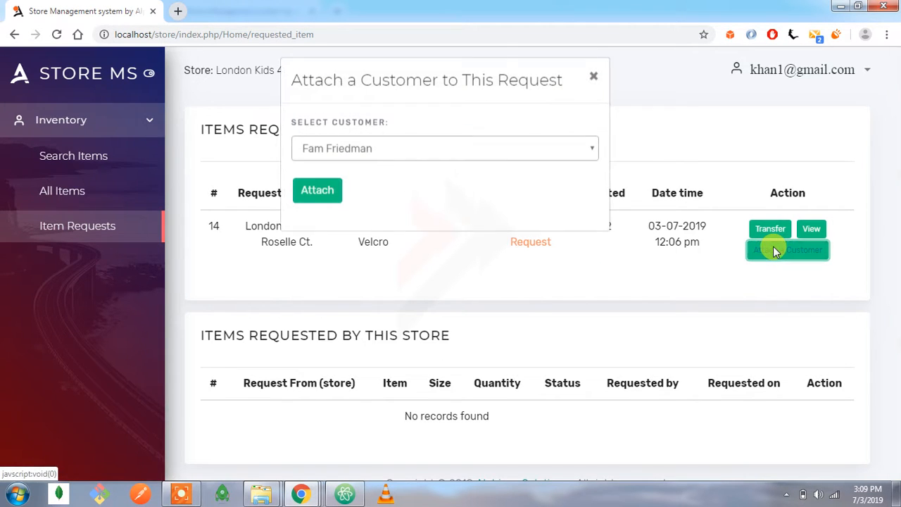
click(384, 159)
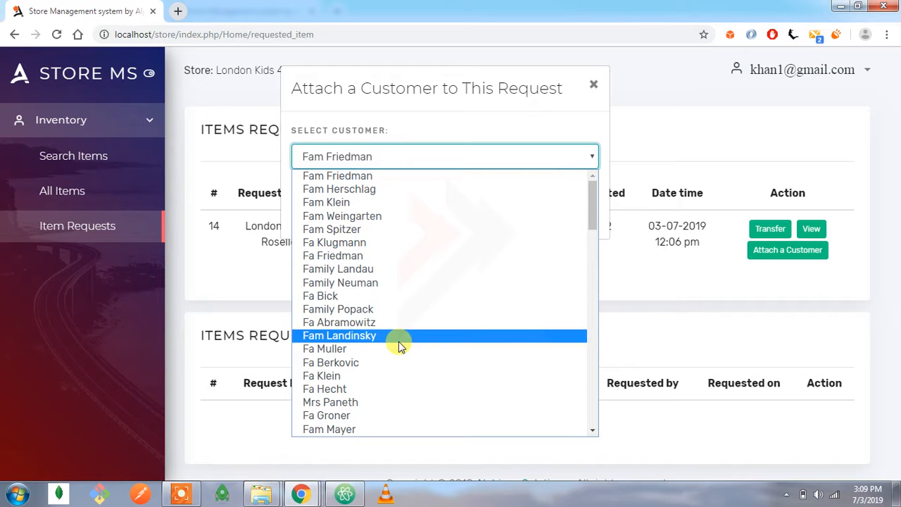
scroll(399, 347, down, 8)
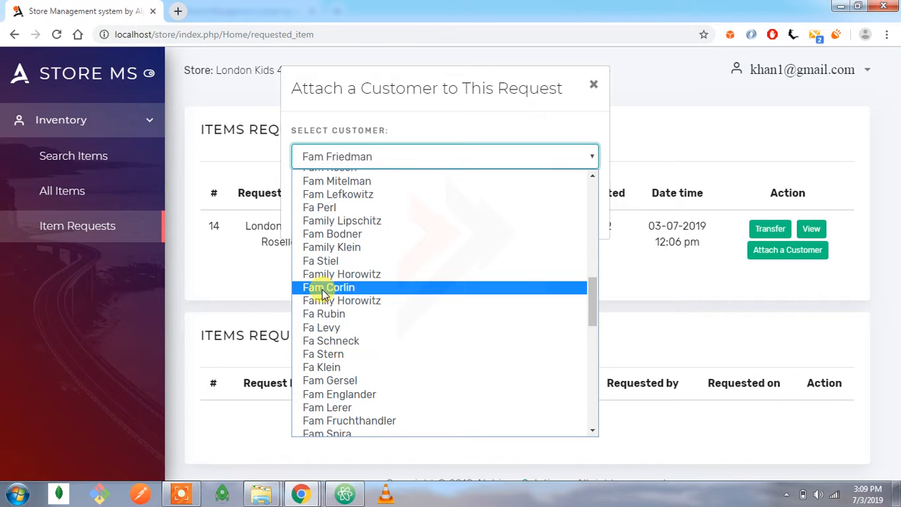
click(334, 289)
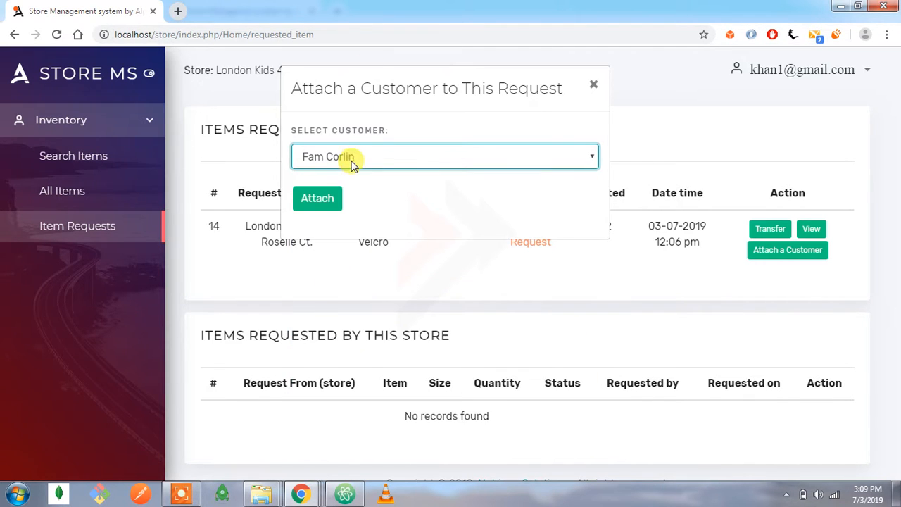
click(318, 197)
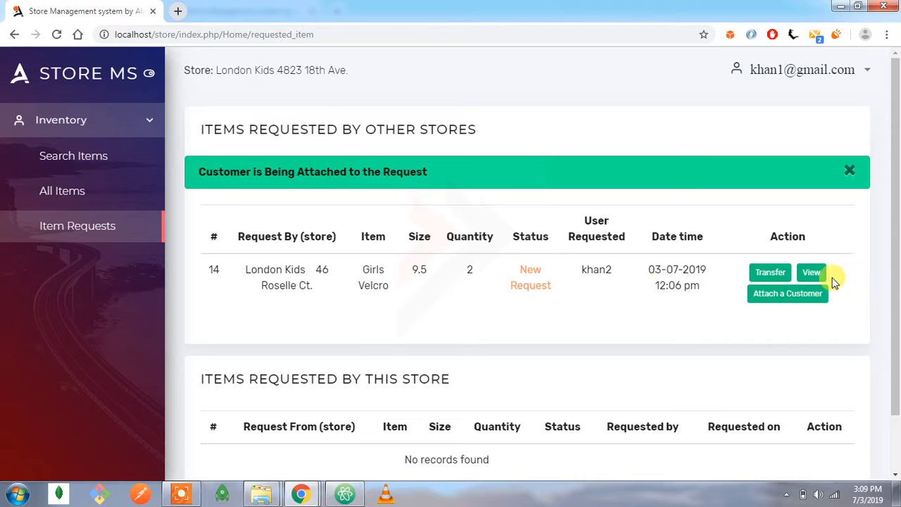
View the Girls Velcro request's details and review the item, quantity, date, time and attached customer's name.
click(813, 273)
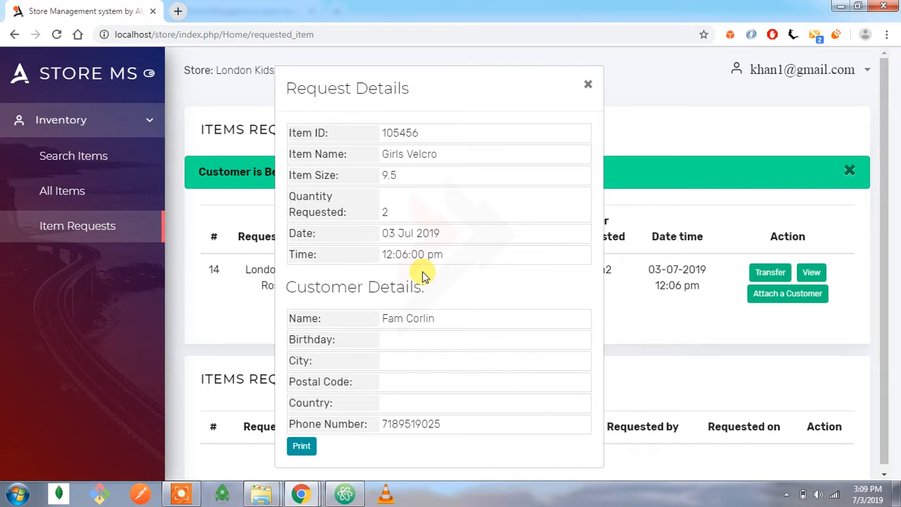
drag(393, 128, 397, 176)
click(387, 209)
drag(391, 233, 424, 254)
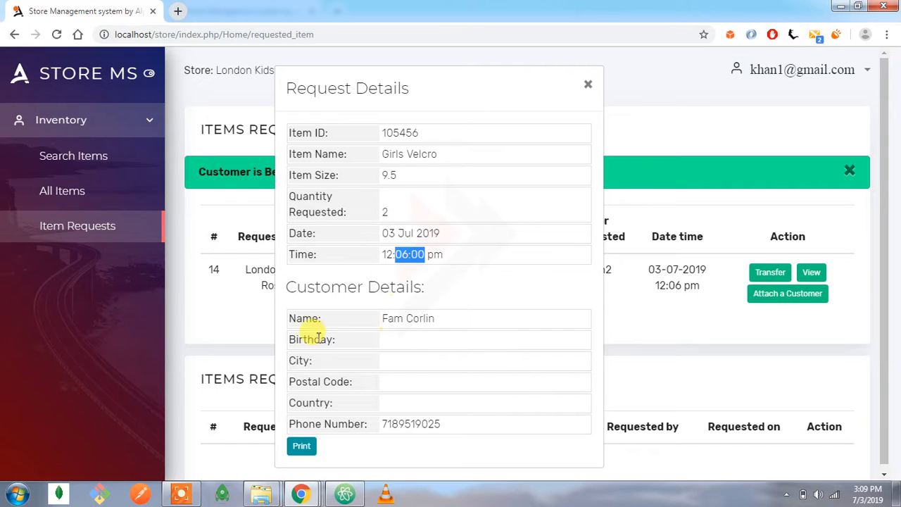
drag(393, 318, 428, 318)
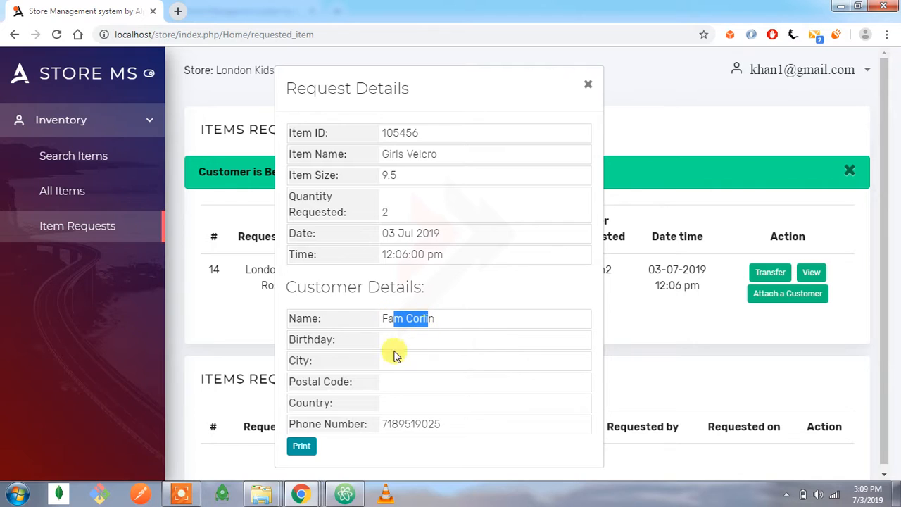
Review the attached customer's phone number in the Girls Velcro request details.
click(368, 348)
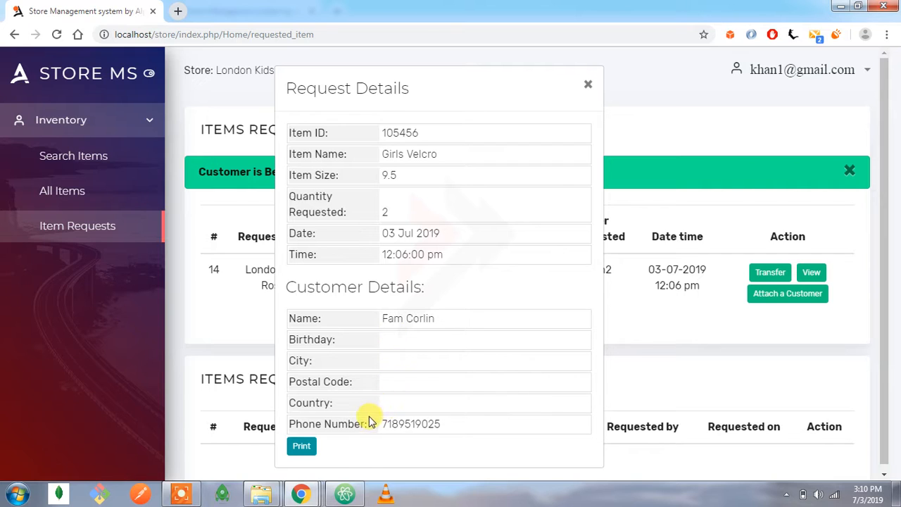
double_click(392, 418)
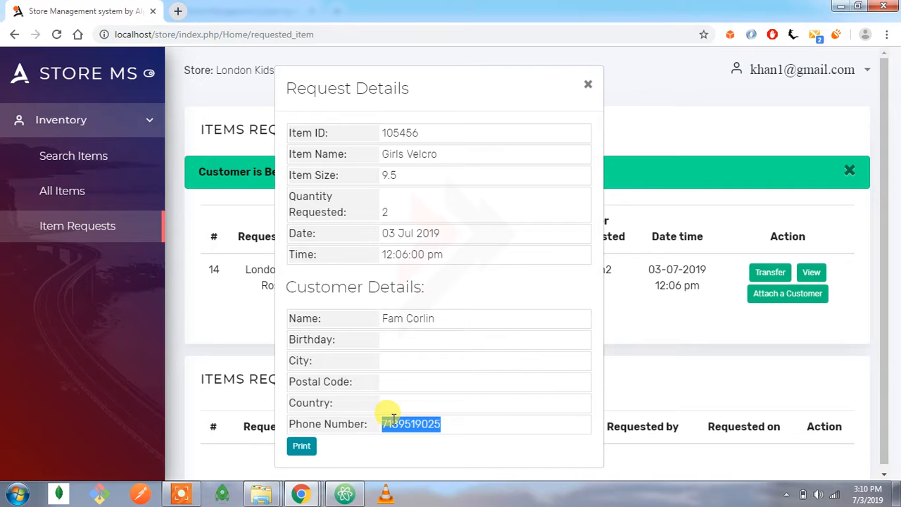
click(345, 424)
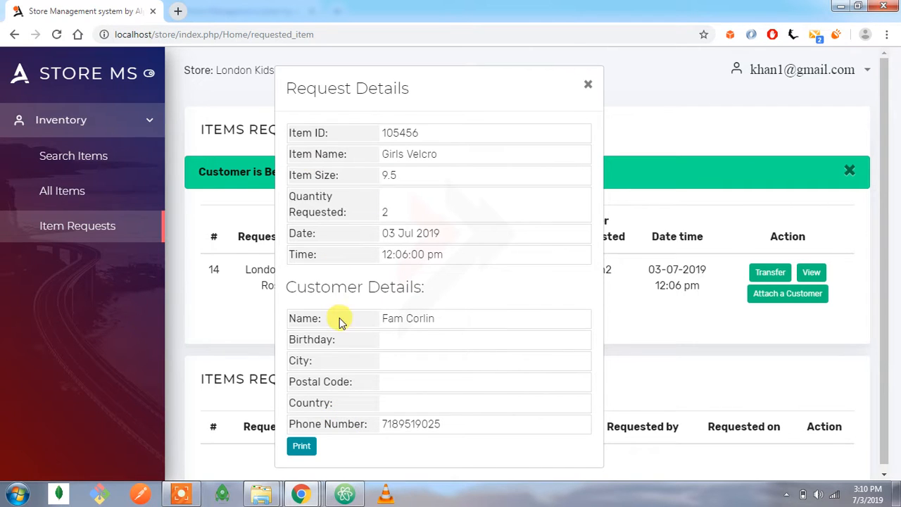
Open the Girls Velcro request's print preview and set the layout to Portrait with a Custom page range.
click(304, 448)
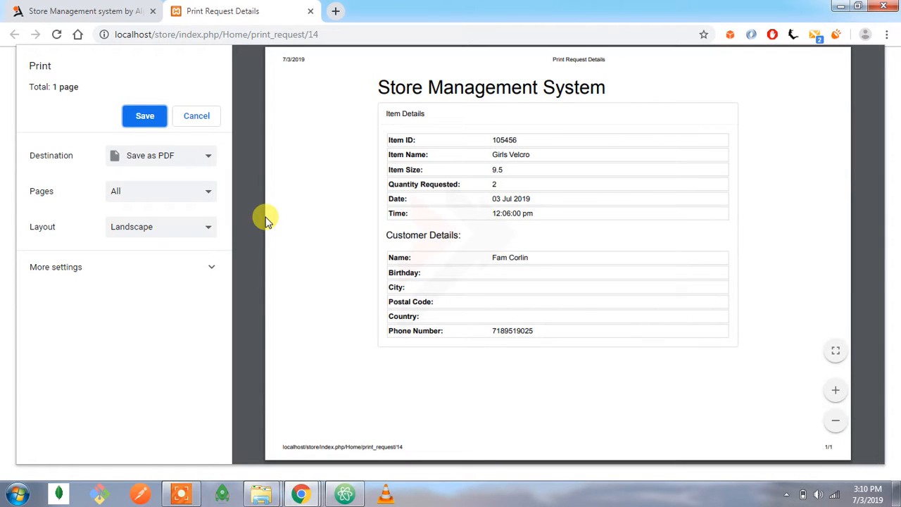
click(157, 162)
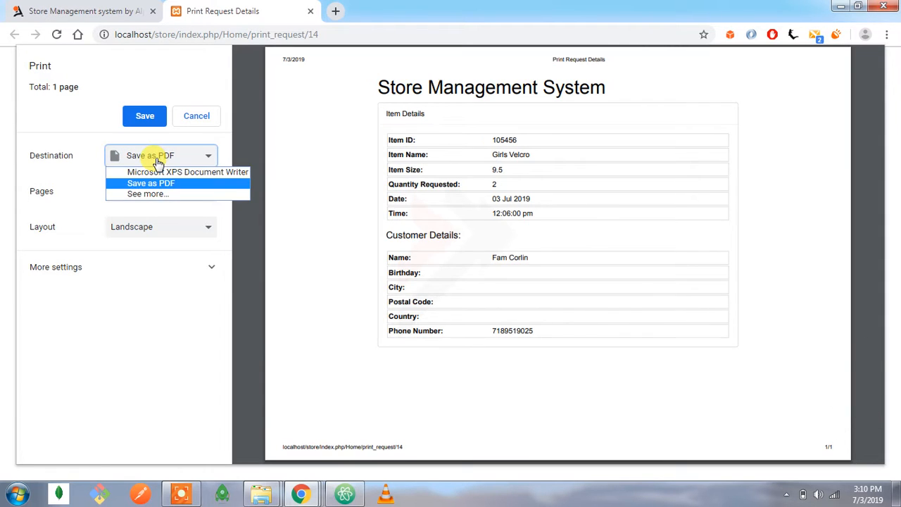
click(99, 127)
click(180, 236)
click(166, 245)
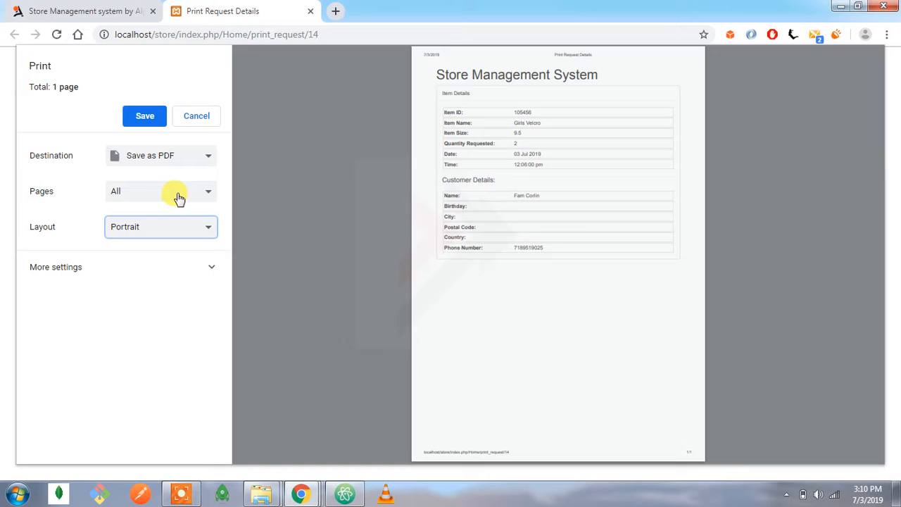
click(177, 196)
click(146, 222)
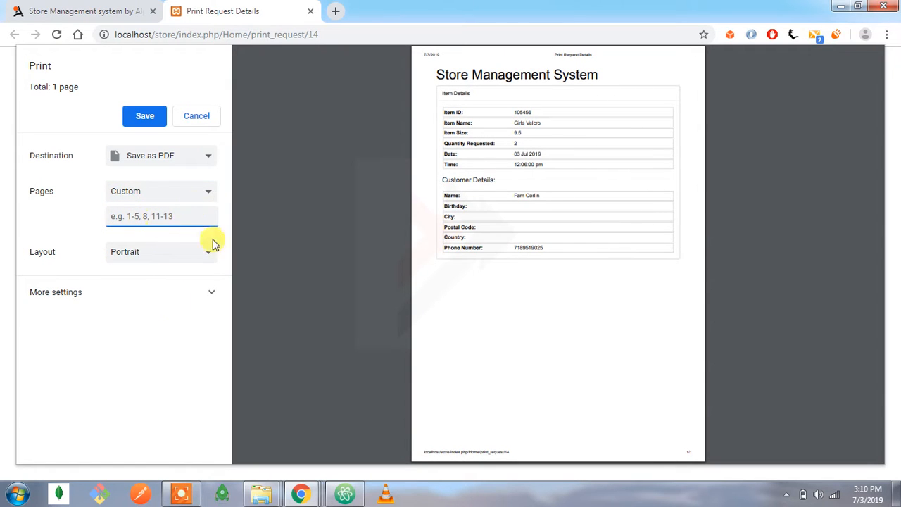
Try paper sizes A1 and A0 for the request printout, and cancel printing back to the item requests list.
click(151, 292)
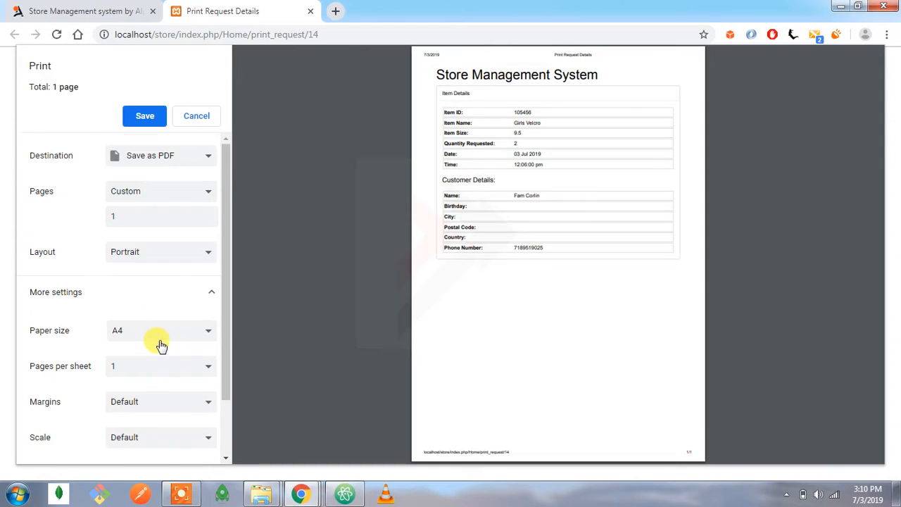
scroll(161, 344, down, 1)
click(163, 267)
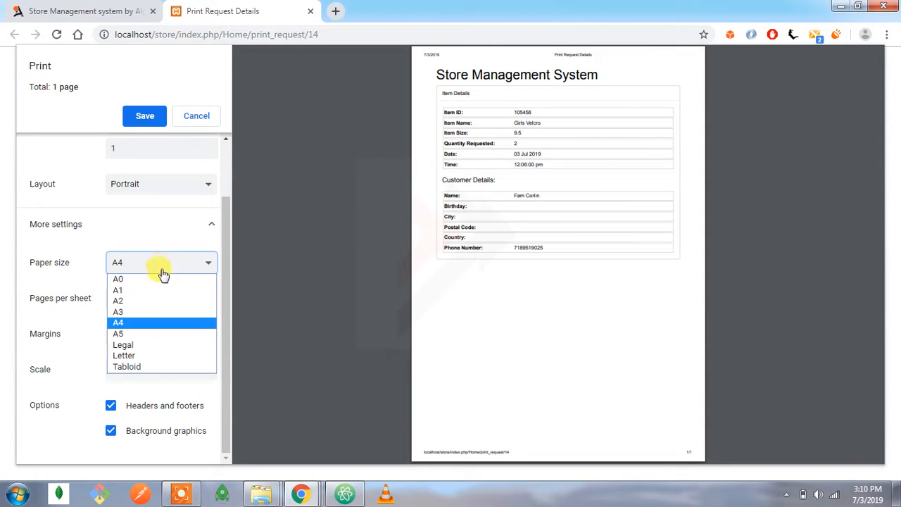
click(147, 289)
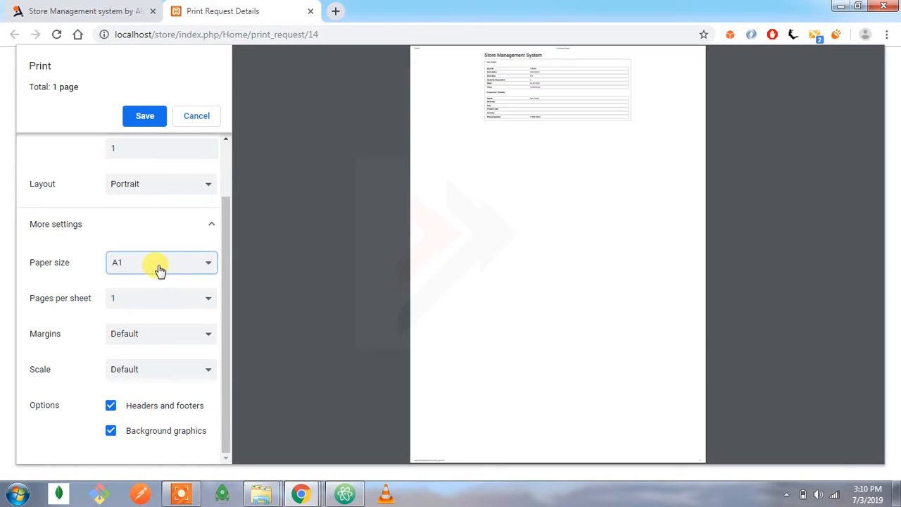
click(157, 275)
click(110, 277)
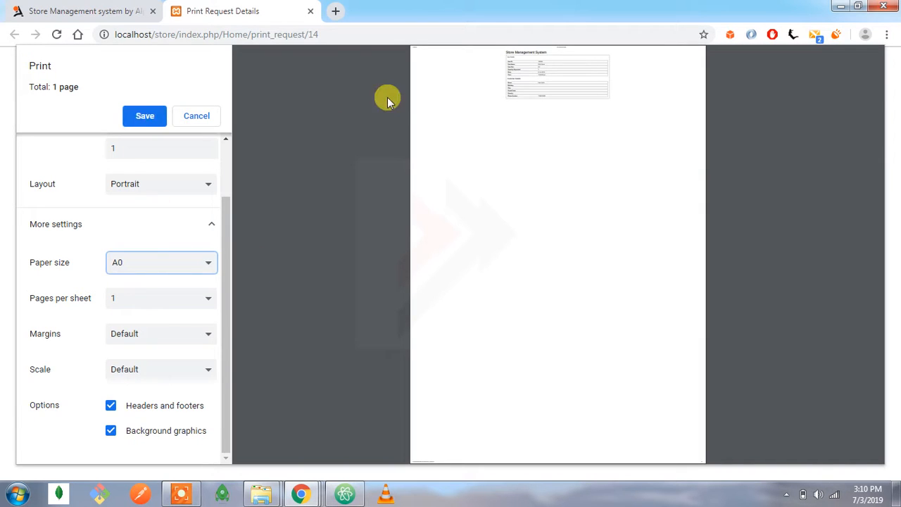
click(198, 116)
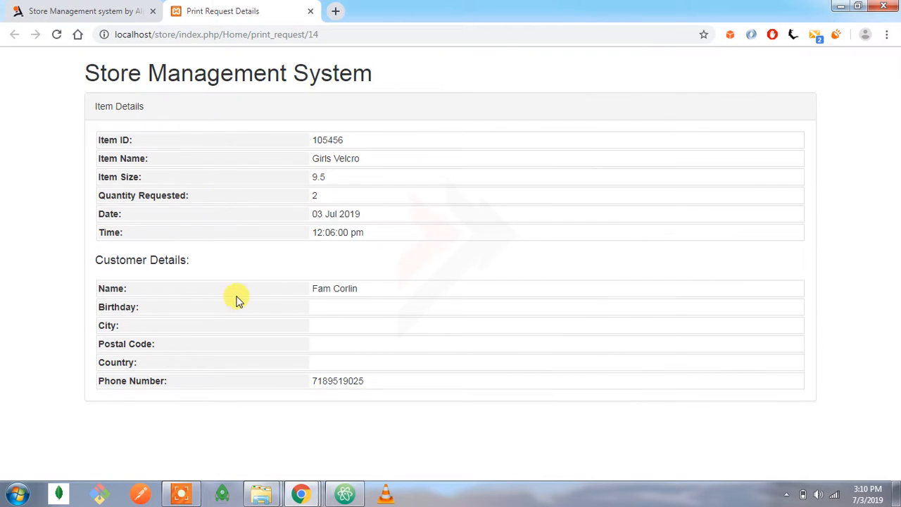
click(310, 10)
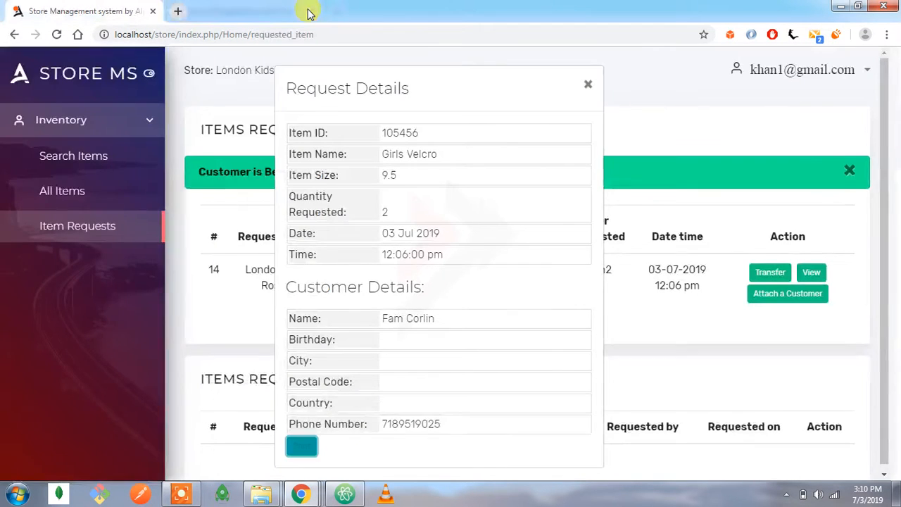
click(588, 87)
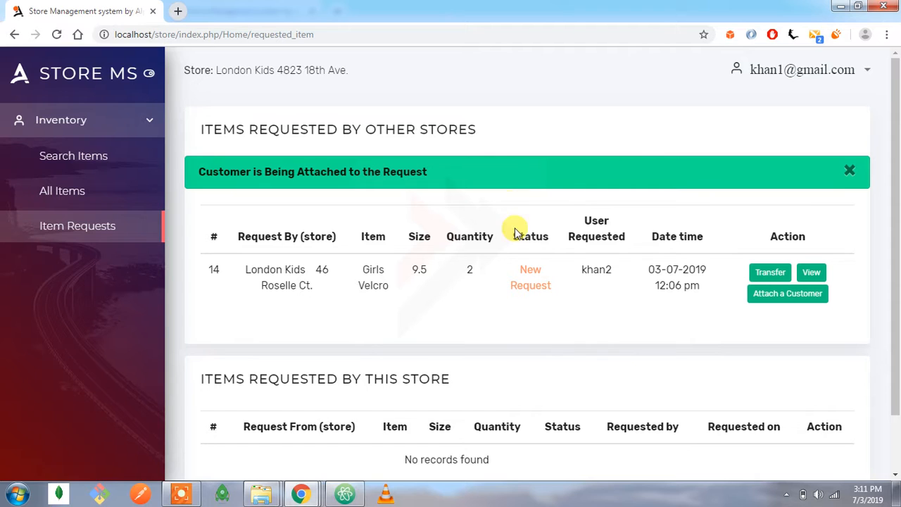
Transfer the requested Girls Velcro item to the requesting store and check the request's status.
drag(525, 262, 639, 328)
click(617, 323)
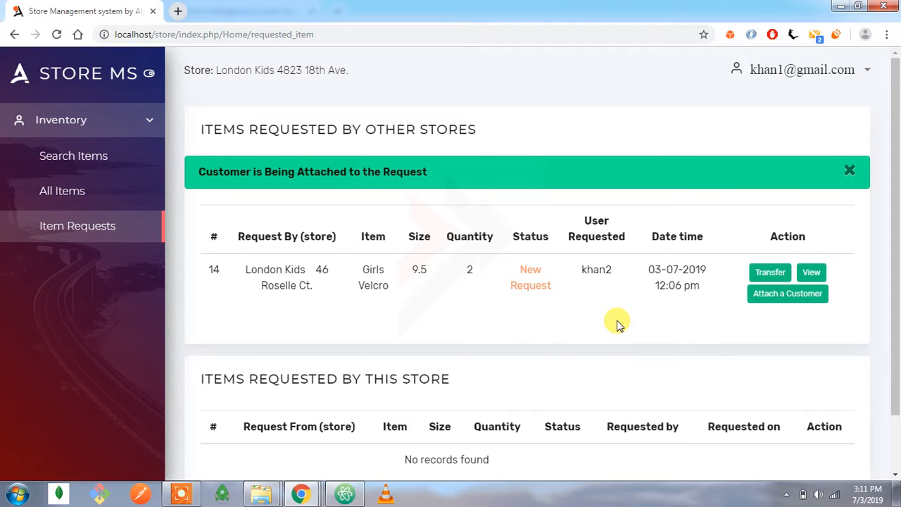
click(763, 275)
drag(322, 82, 429, 108)
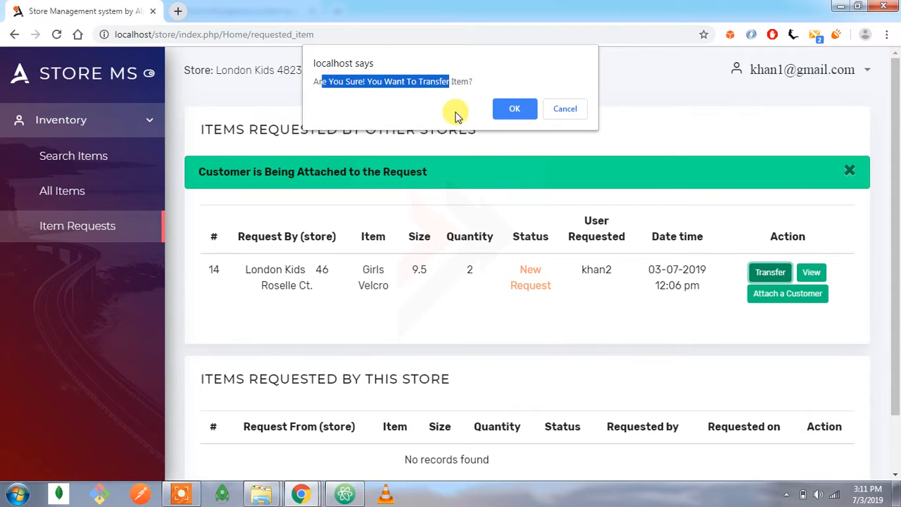
click(507, 111)
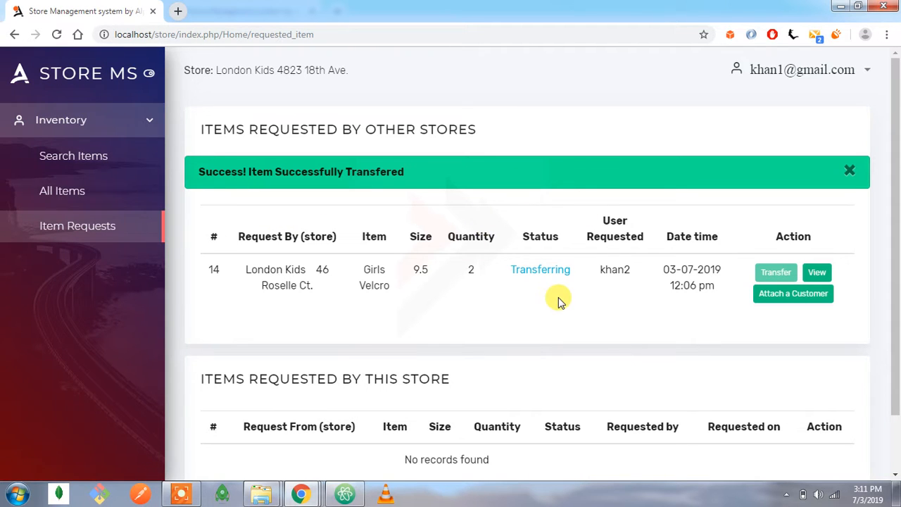
double_click(524, 268)
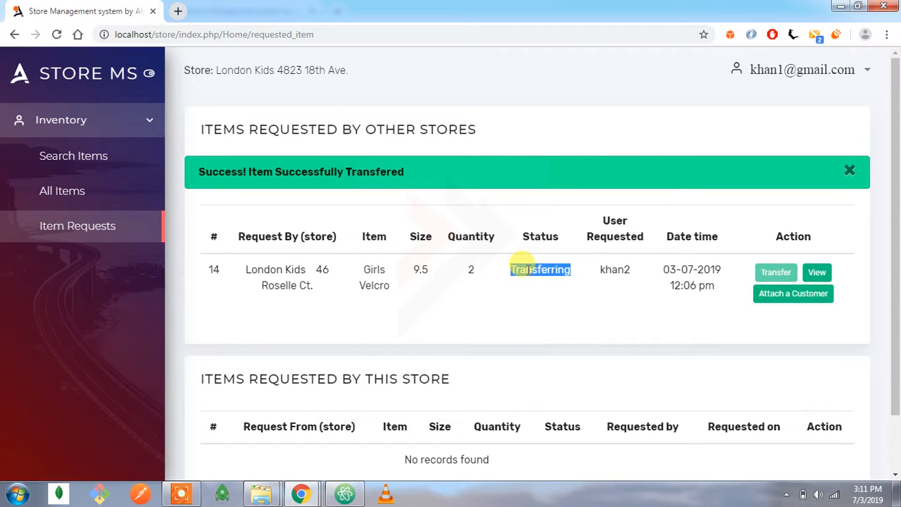
Switch to the second store user's session, refresh its item requests, and examine the Girls Velcro request's status.
click(317, 492)
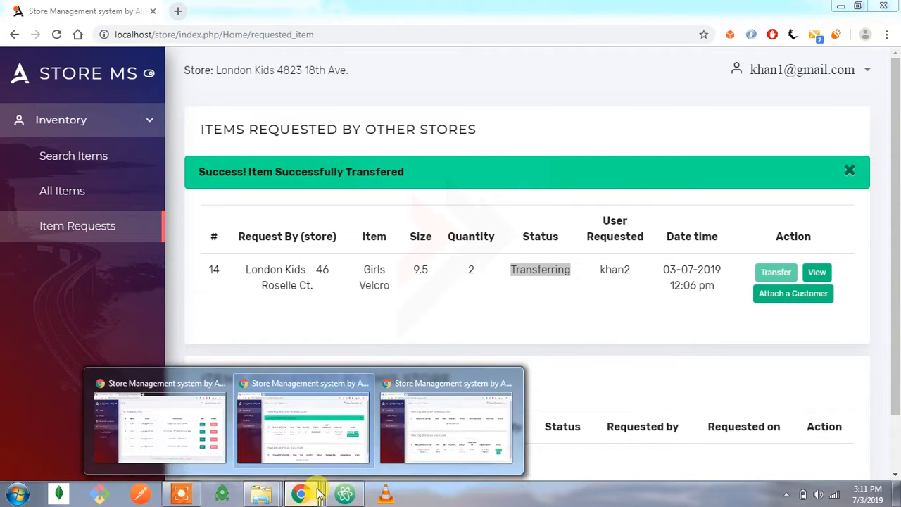
click(432, 436)
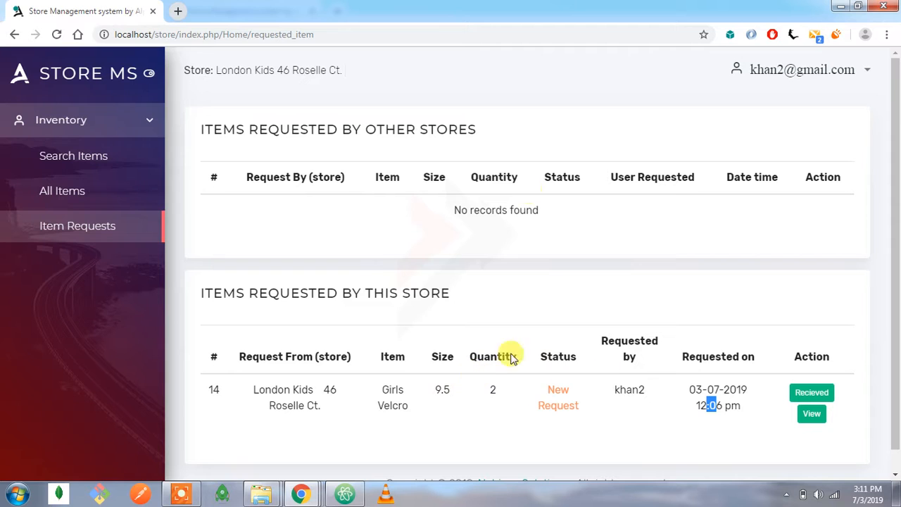
click(57, 35)
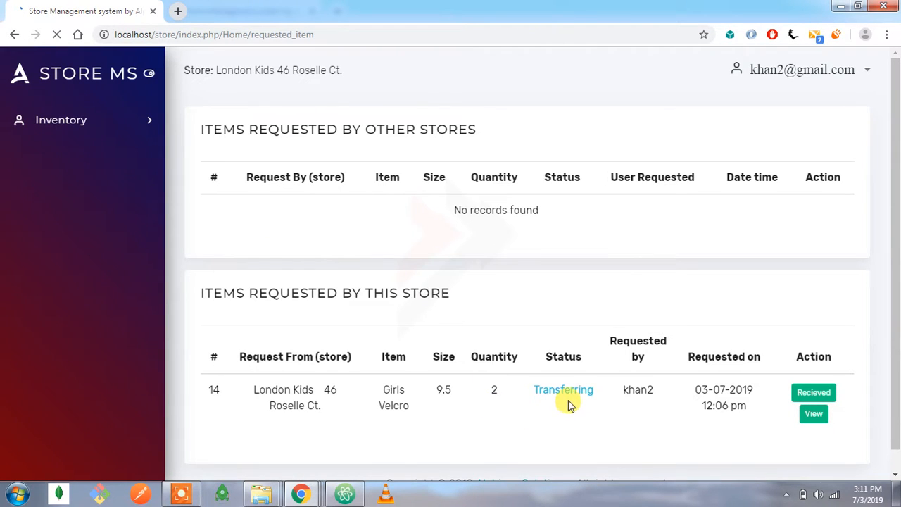
double_click(567, 393)
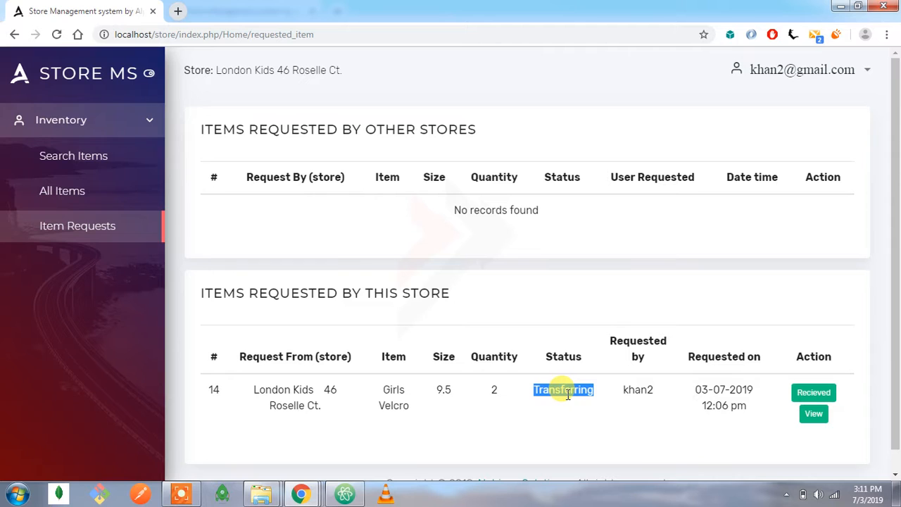
click(557, 395)
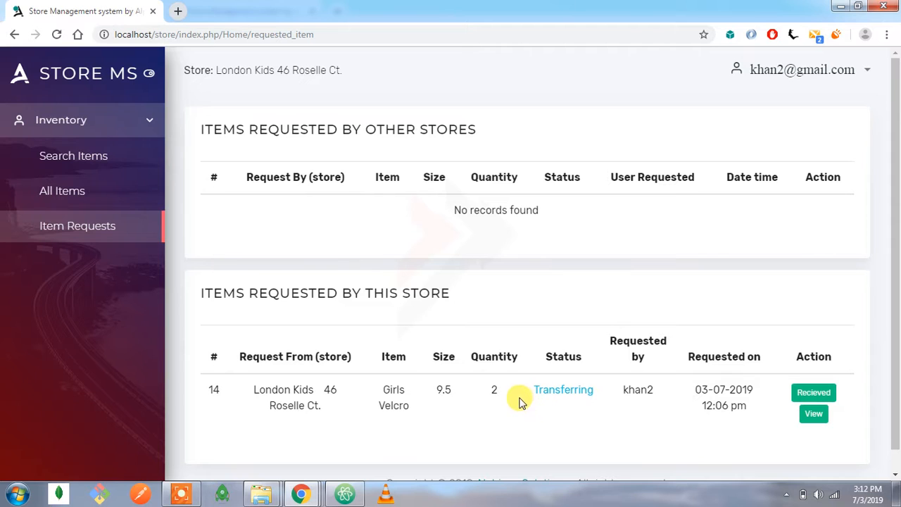
double_click(575, 395)
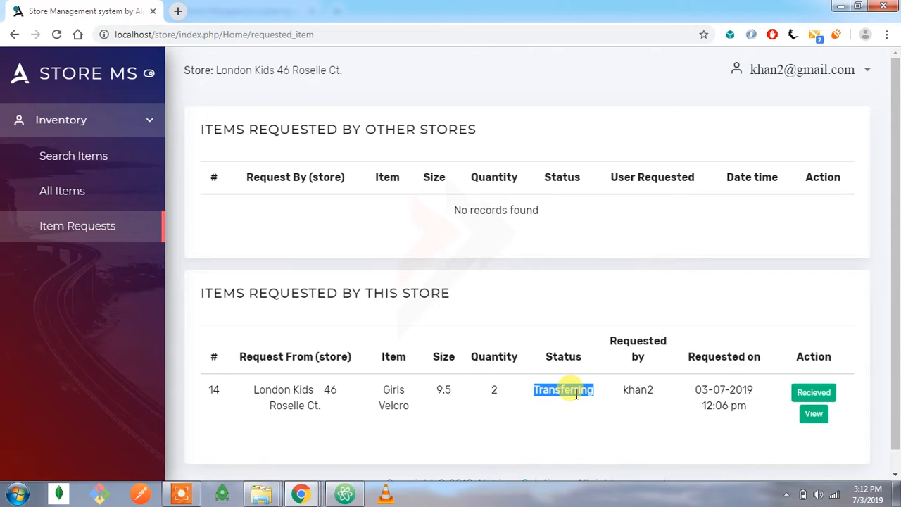
click(419, 391)
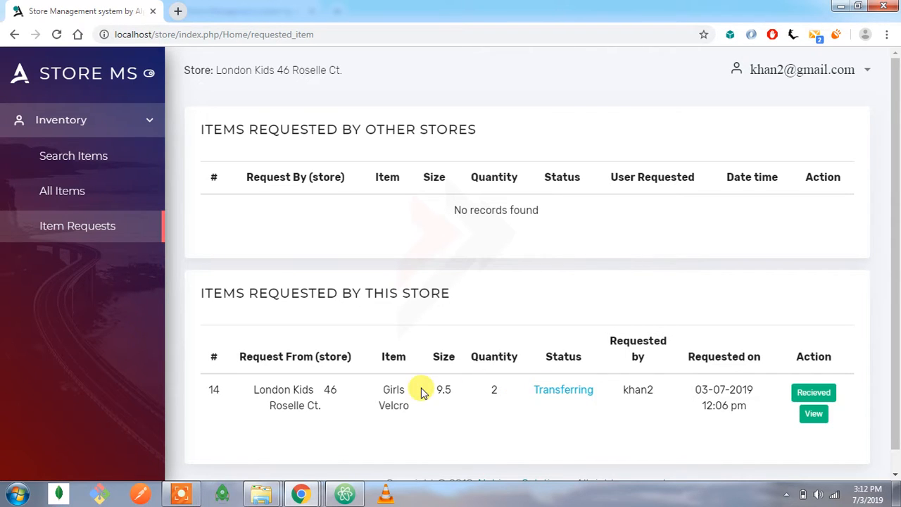
View the Girls Velcro request's details in the second store and review the attached customer's name and phone number.
click(811, 414)
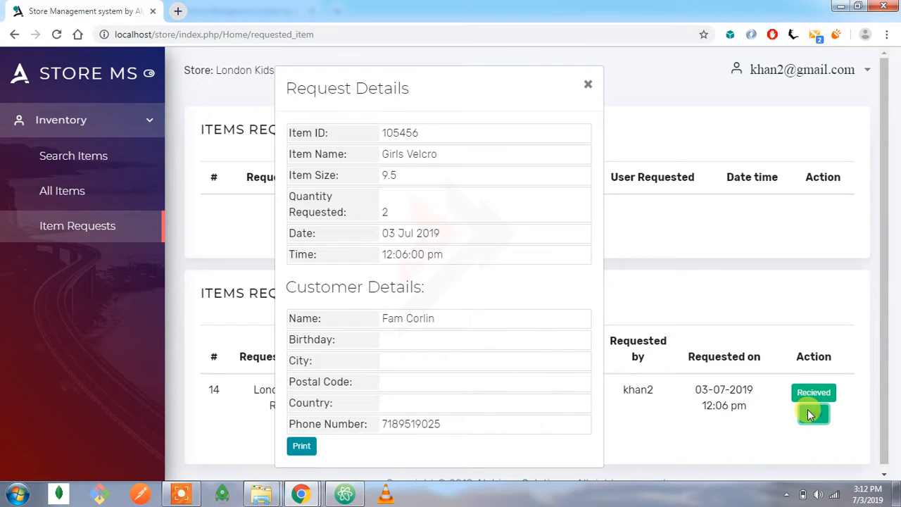
drag(438, 318, 378, 322)
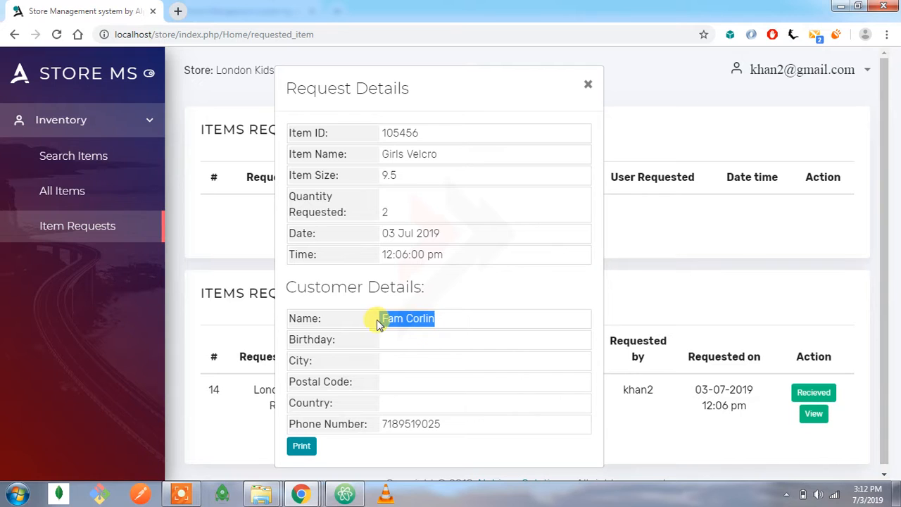
drag(444, 423, 386, 425)
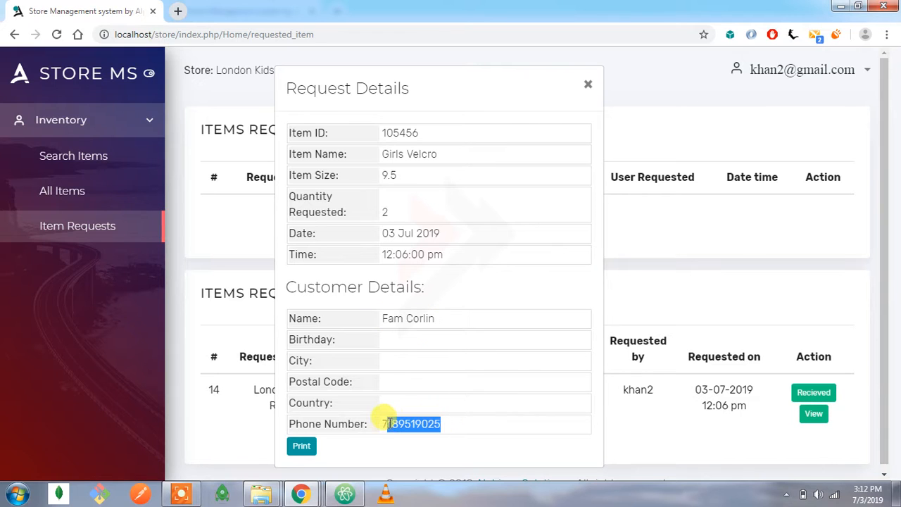
click(585, 87)
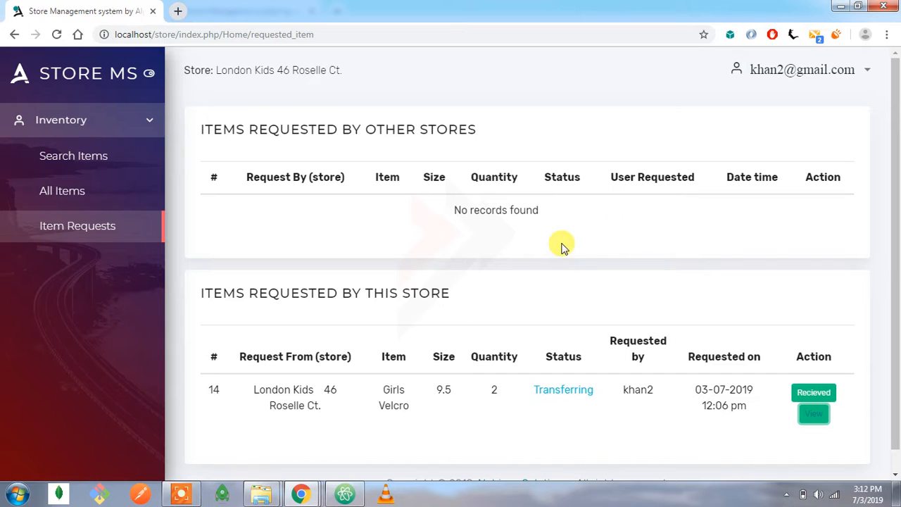
Mark the Girls Velcro request as received in the second store and check its status.
click(808, 400)
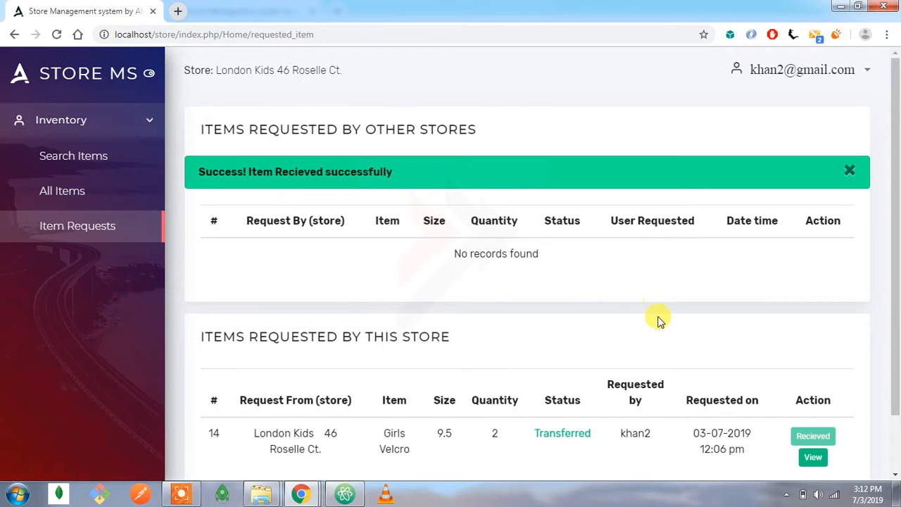
drag(251, 172, 381, 173)
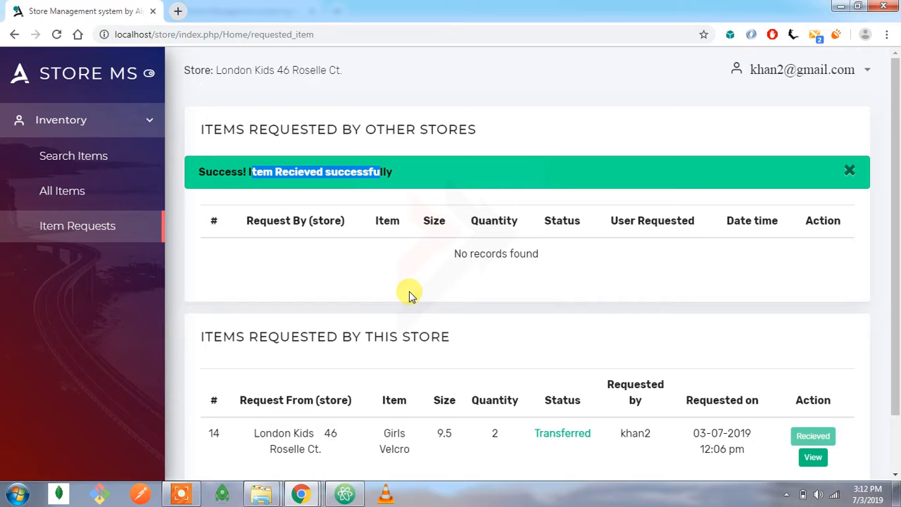
double_click(544, 432)
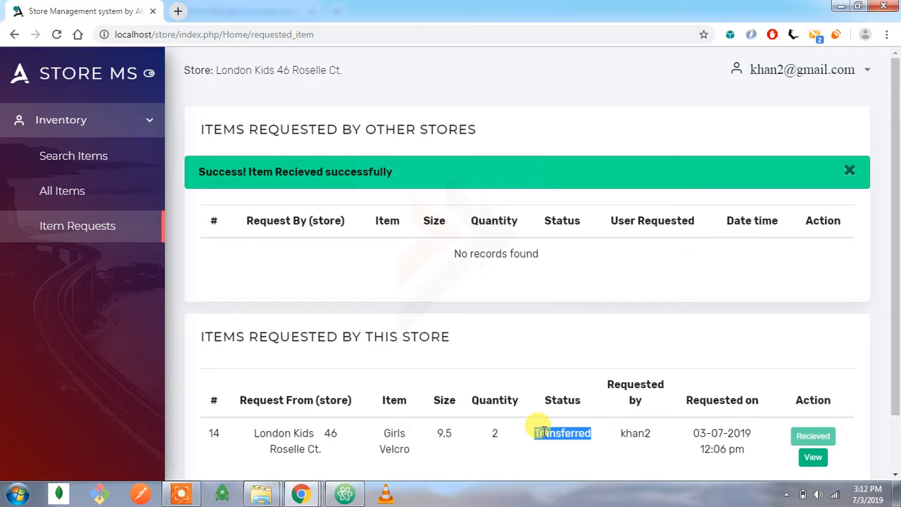
Return to the first store user's session, refresh its item requests, and examine the store name.
click(300, 494)
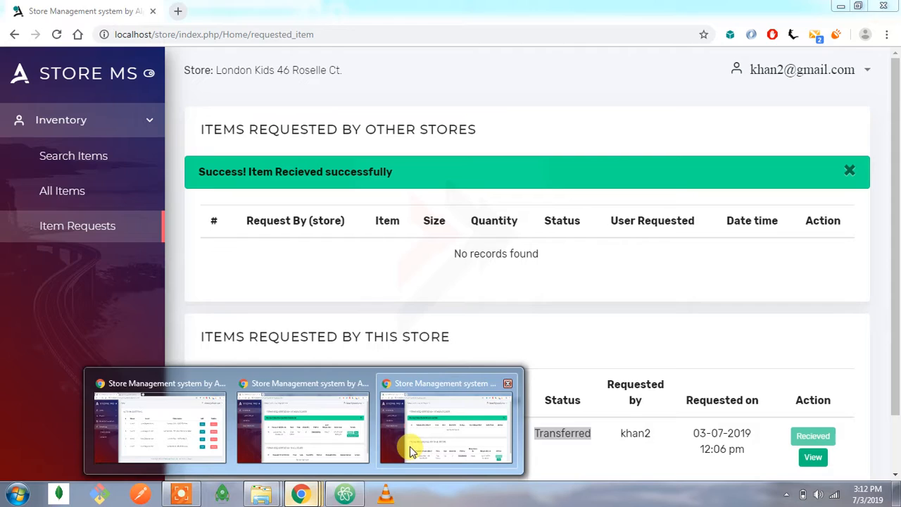
click(330, 422)
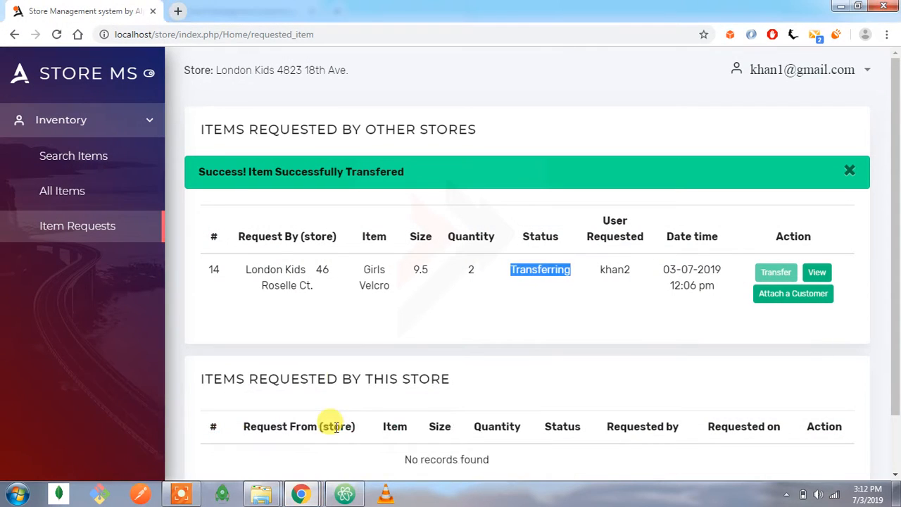
click(56, 33)
drag(234, 70, 350, 72)
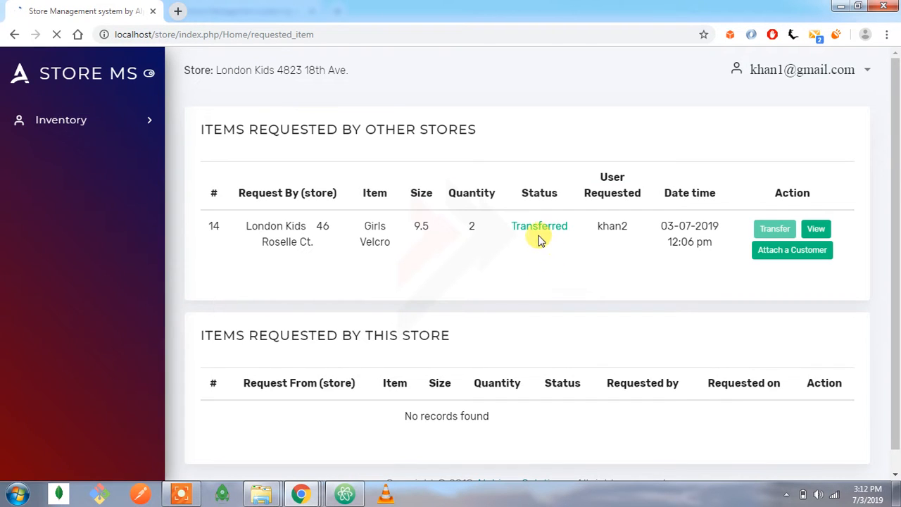
Examine the Girls Velcro request's status, item name and size in the first store's item requests.
click(531, 221)
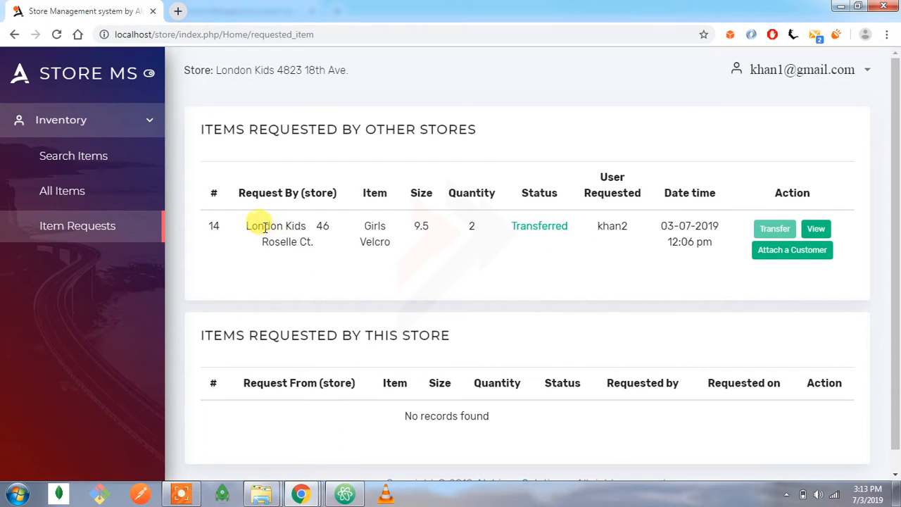
triple_click(371, 228)
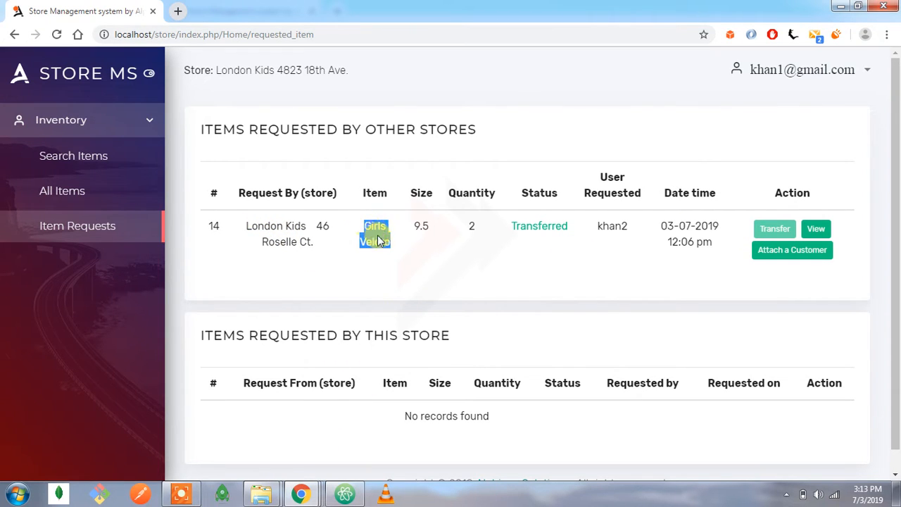
click(427, 224)
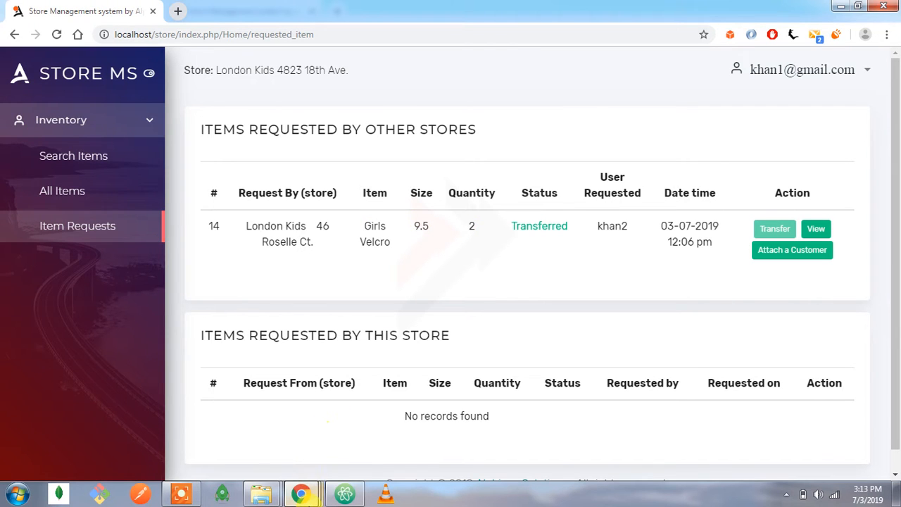
Switch to the second store user's session, list all items, and examine the Girls Velcro and size 26 Girls Mocasin quantities.
mouse_move(315, 498)
click(413, 437)
click(85, 202)
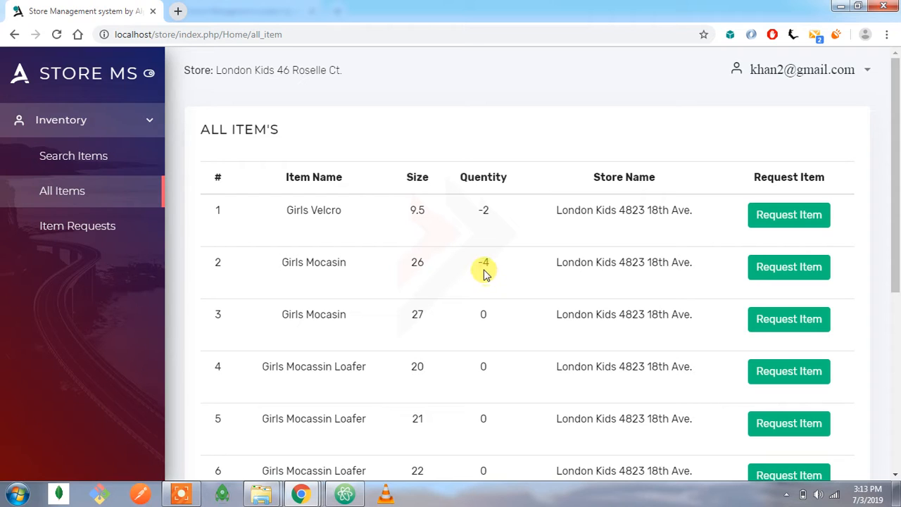
drag(497, 271, 475, 282)
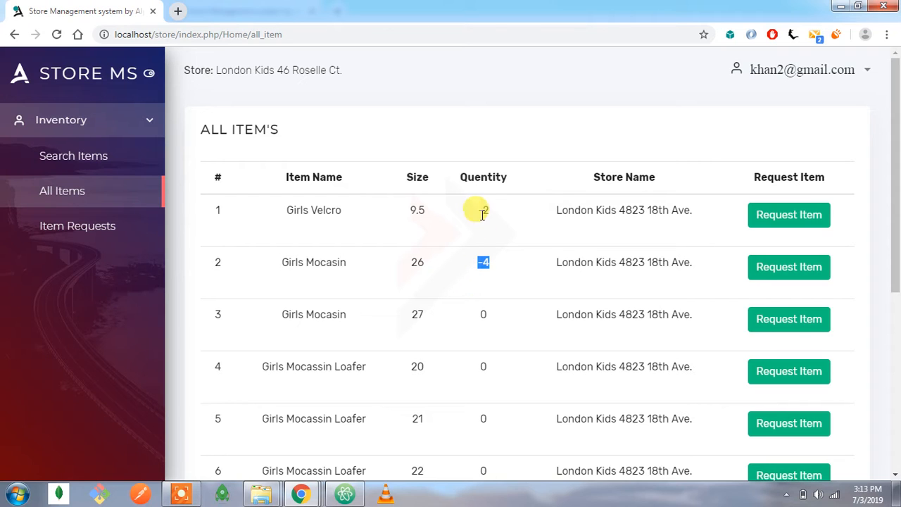
mouse_move(490, 208)
mouse_down()
mouse_move(476, 205)
mouse_move(475, 217)
mouse_up()
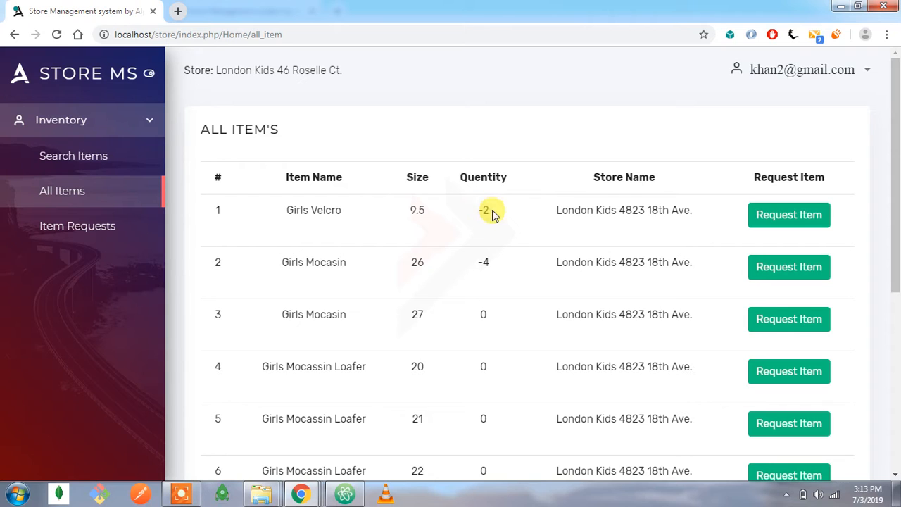
click(472, 243)
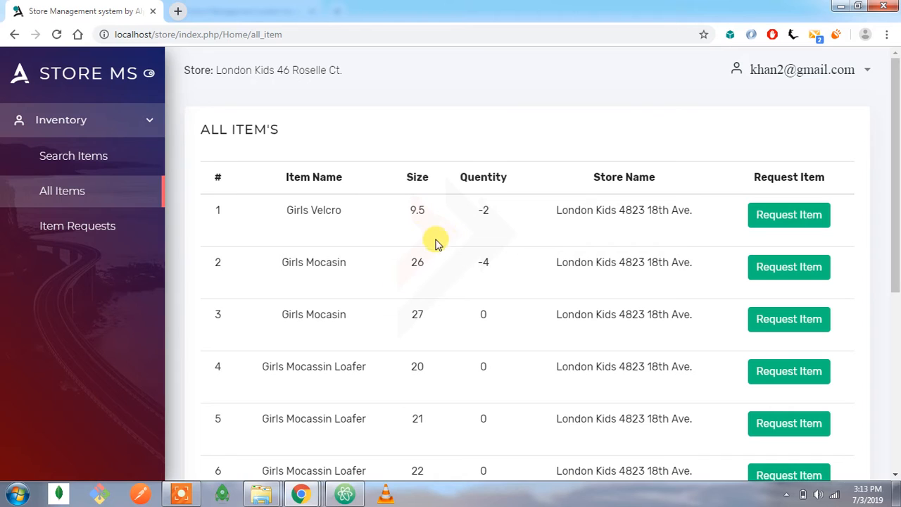
Reopen the second store's item requests, and review the Girls Velcro request's details in the first store user's session.
click(103, 231)
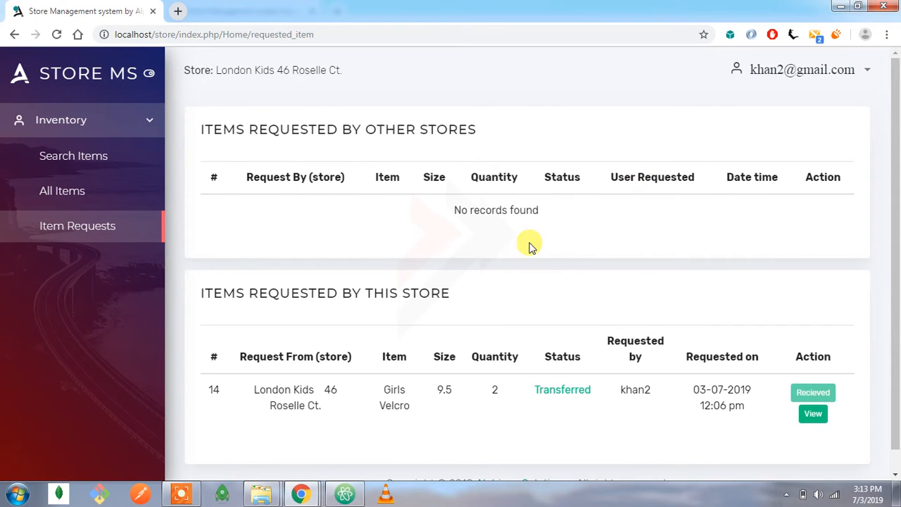
mouse_move(301, 492)
click(288, 435)
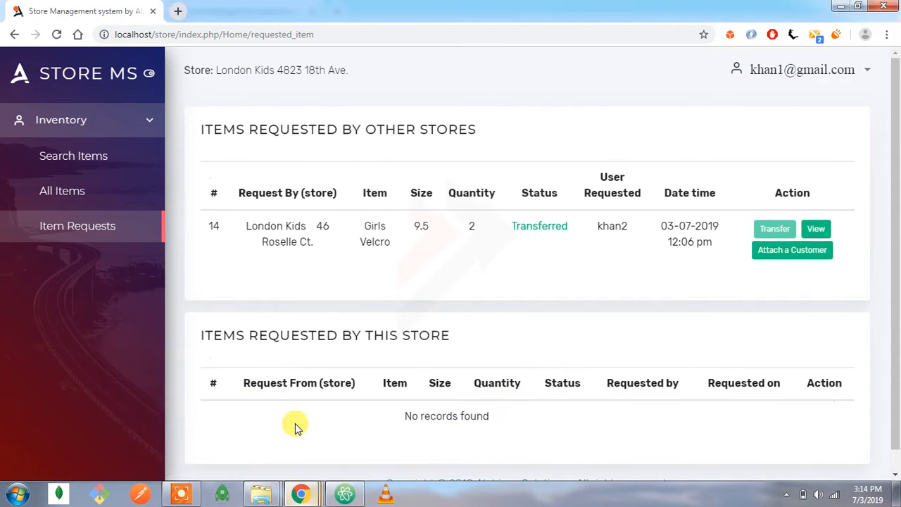
click(817, 229)
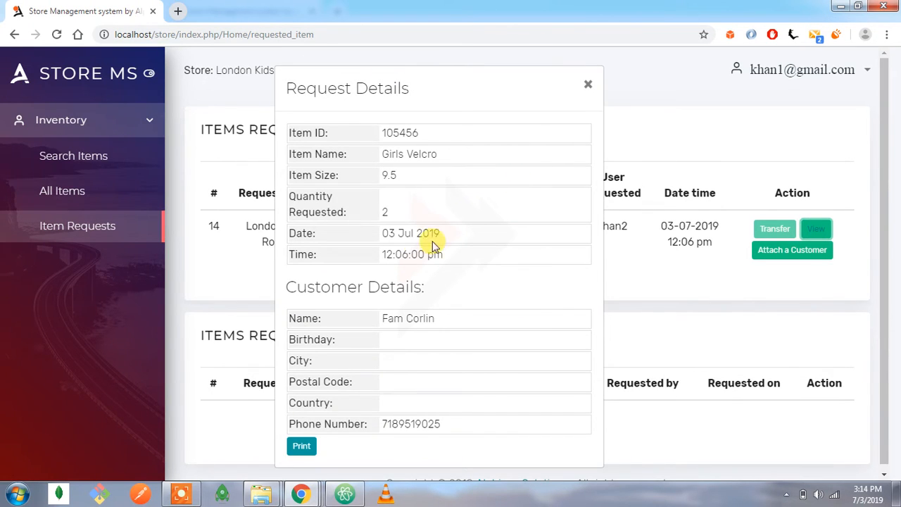
click(586, 85)
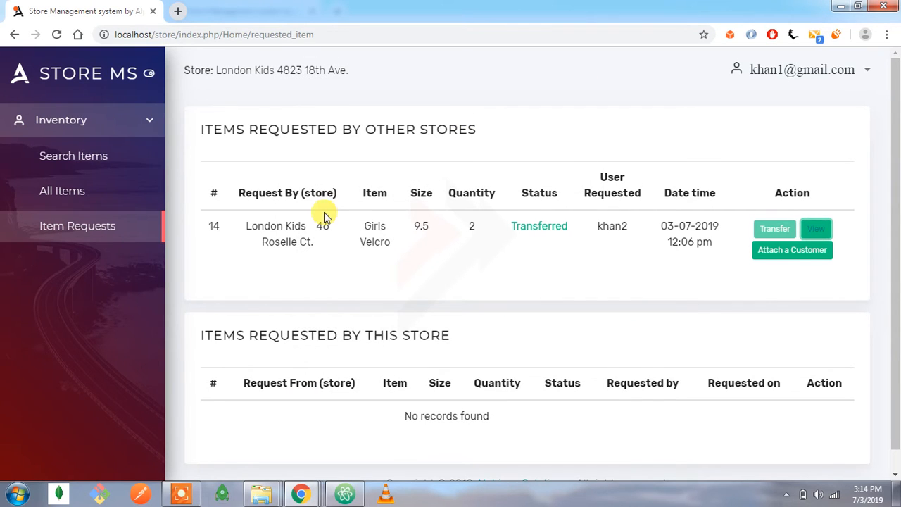